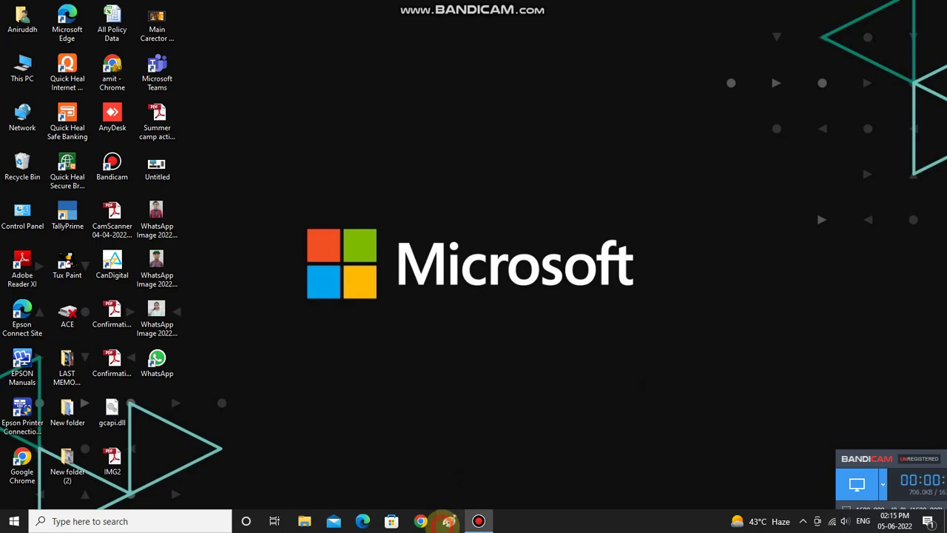
# - Enter a pixel resize of 1083 × 668 with Maintain aspect ratio unchecked
pyautogui.click(443, 518)
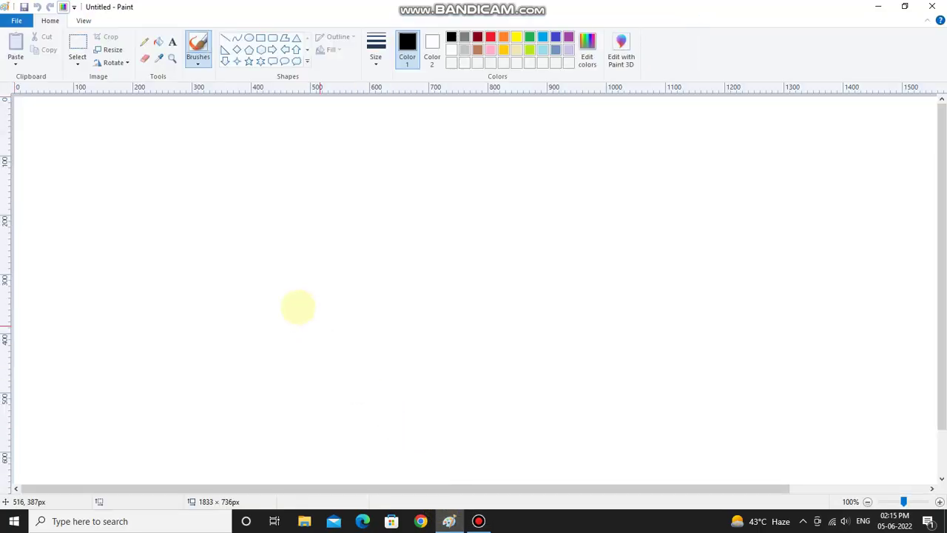
pyautogui.click(111, 50)
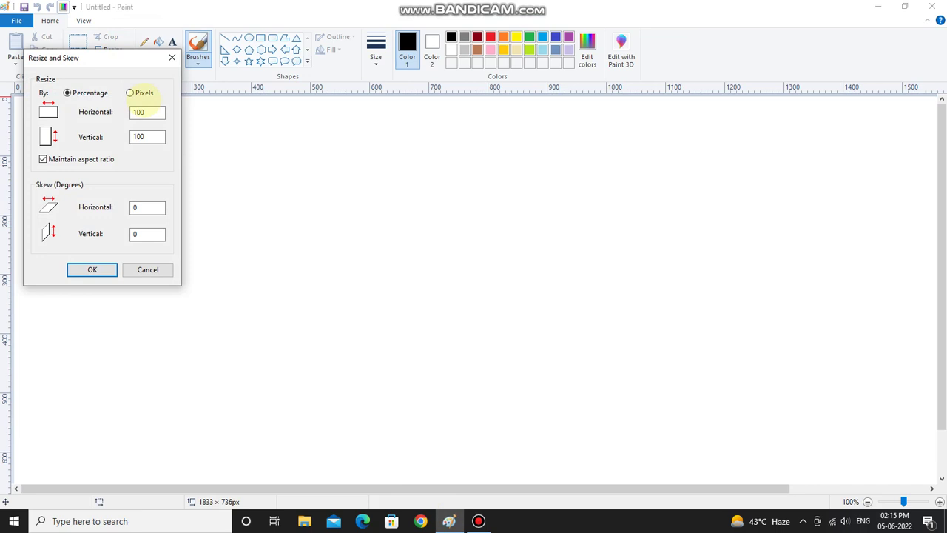
pyautogui.click(133, 92)
pyautogui.click(77, 159)
pyautogui.click(148, 111)
pyautogui.write('10')
pyautogui.click(96, 164)
pyautogui.moveTo(154, 138); pyautogui.dragTo(80, 158)
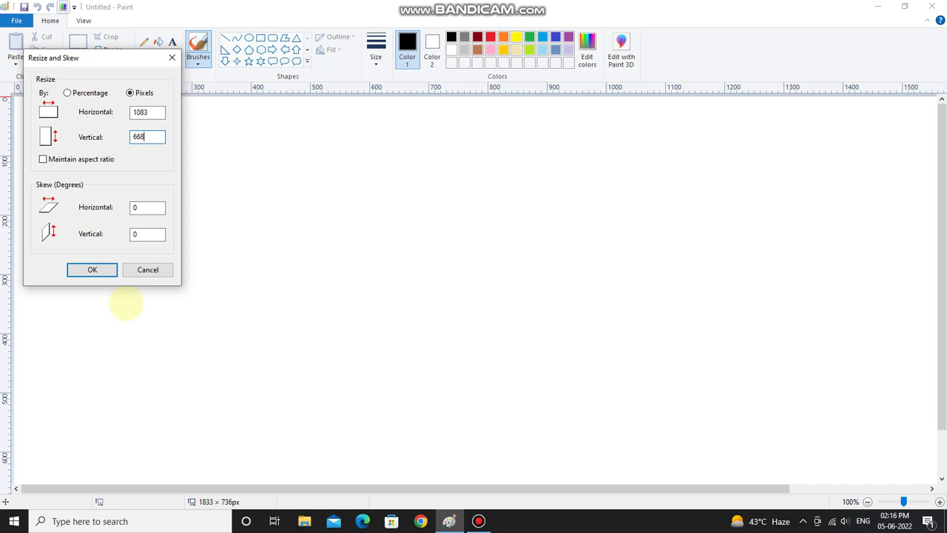
# - Apply the 1083 × 668 size, draw a blue corner-to-corner diagonal, and fill below it blue
pyautogui.click(93, 270)
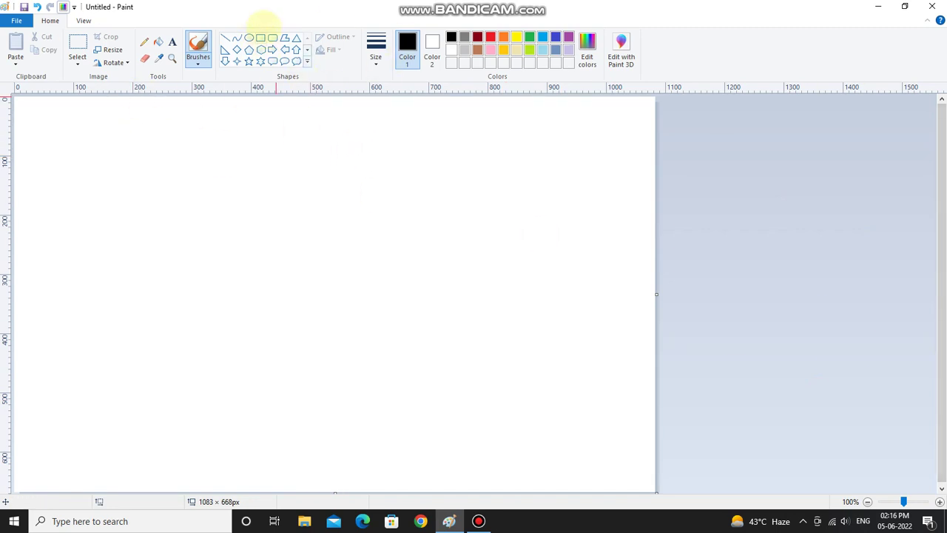
pyautogui.click(225, 38)
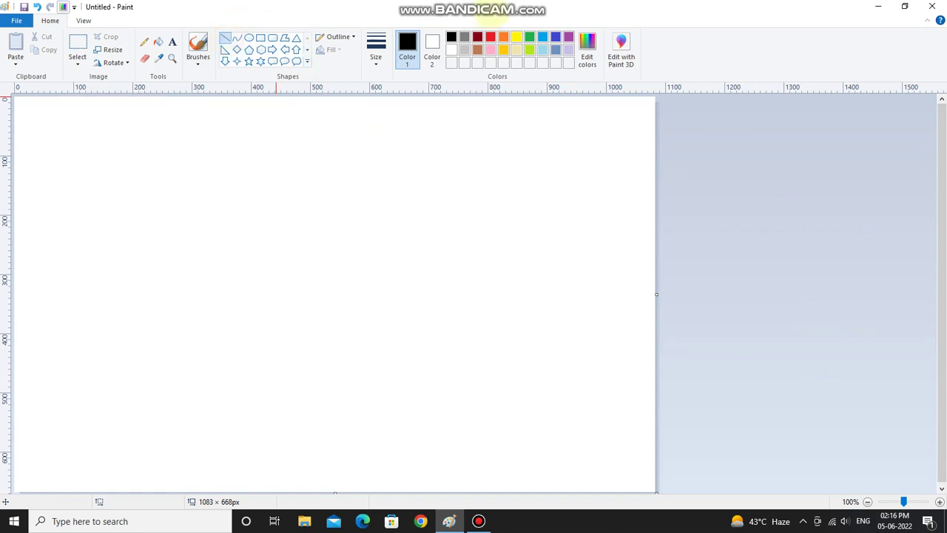
pyautogui.click(542, 37)
pyautogui.moveTo(653, 99); pyautogui.dragTo(6, 501)
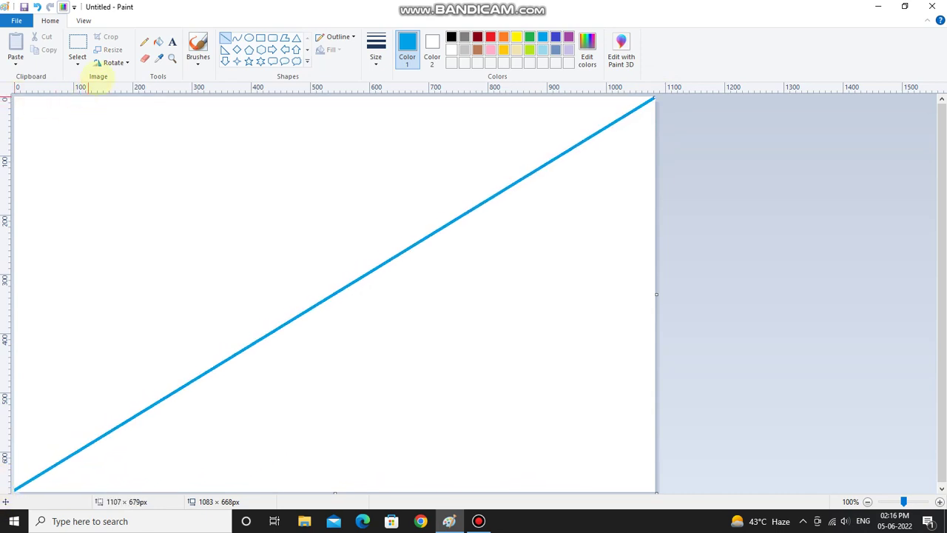
pyautogui.click(159, 44)
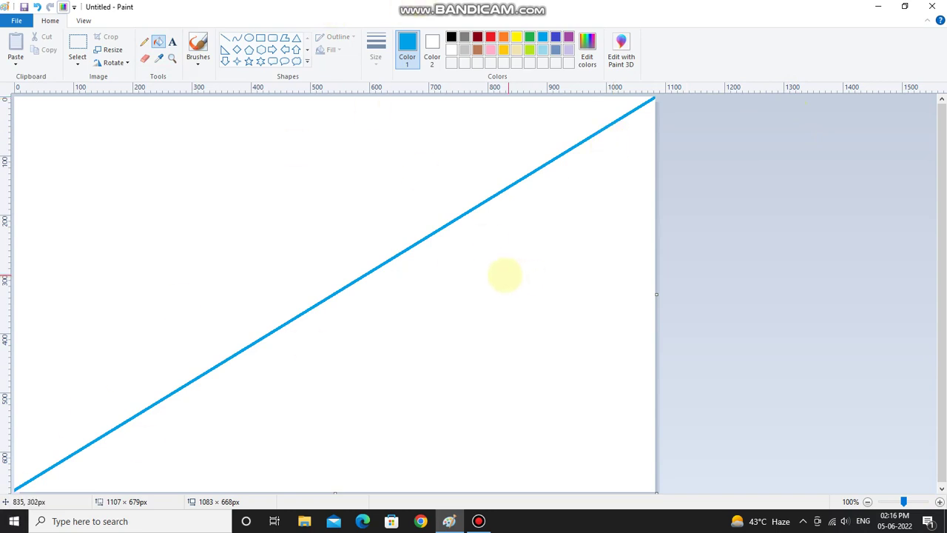
pyautogui.click(444, 271)
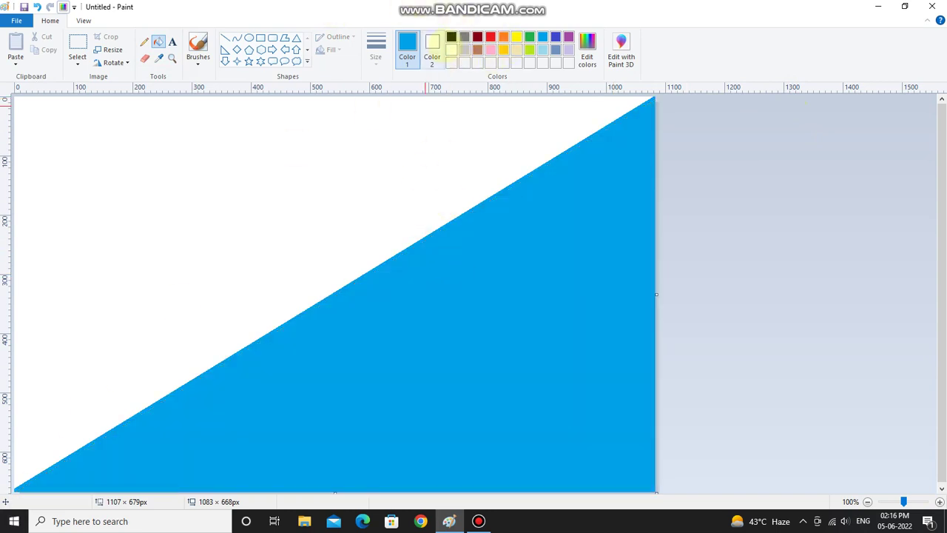
# - Draw a white diagonal line across the blue lower-right area
pyautogui.click(451, 50)
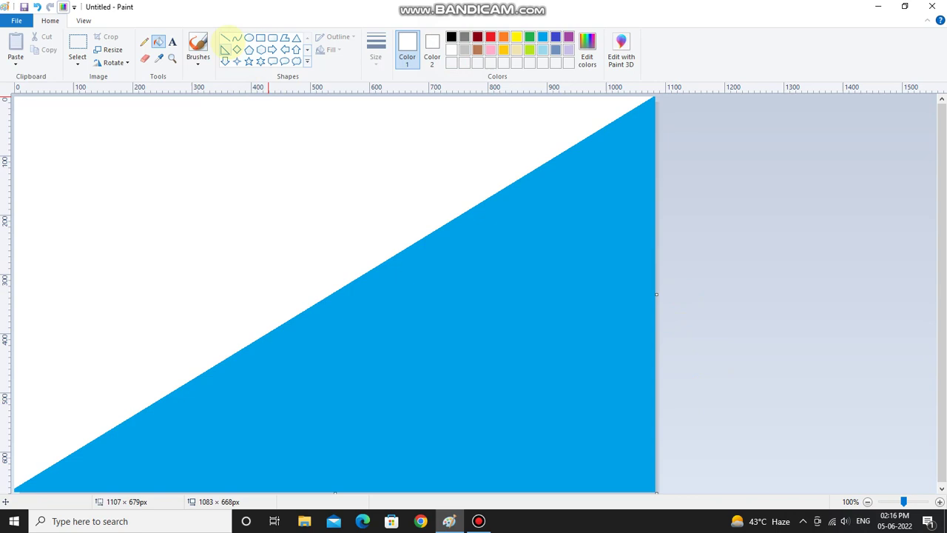
pyautogui.click(226, 39)
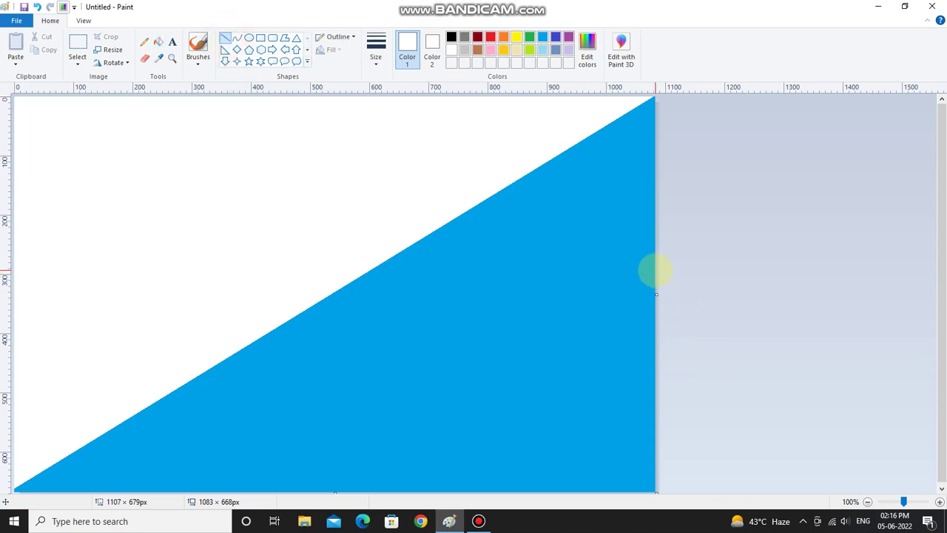
pyautogui.moveTo(656, 271); pyautogui.dragTo(253, 527)
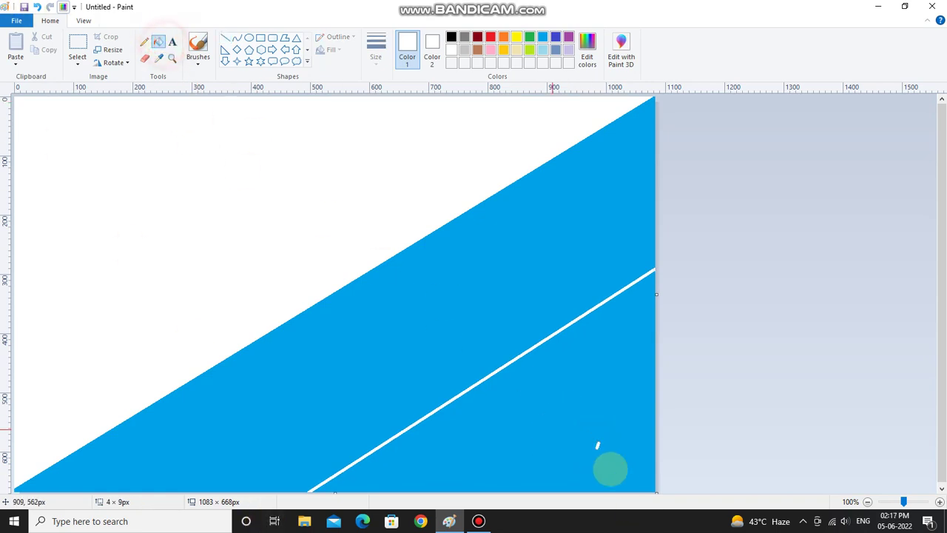
# - Fill the area below the white line white and the upper-left triangle indigo
pyautogui.click(599, 446)
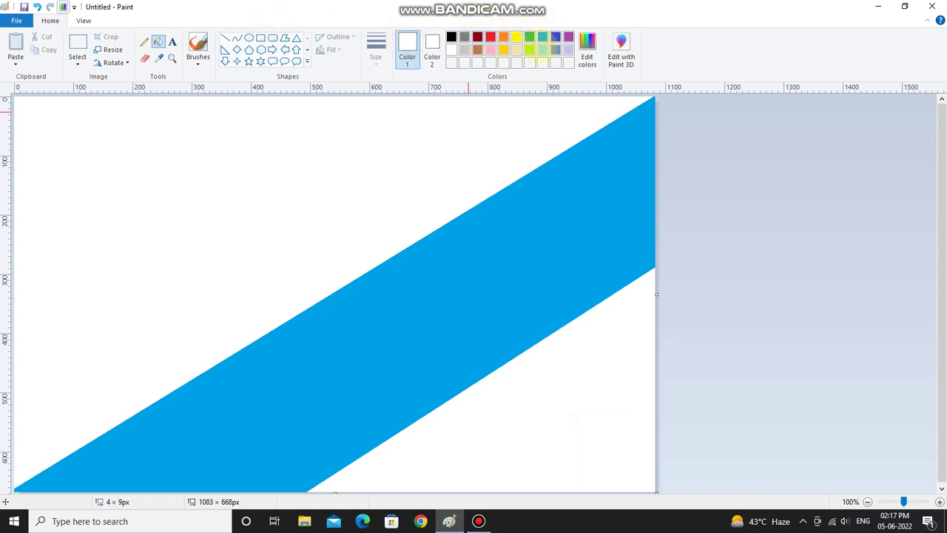
pyautogui.click(555, 36)
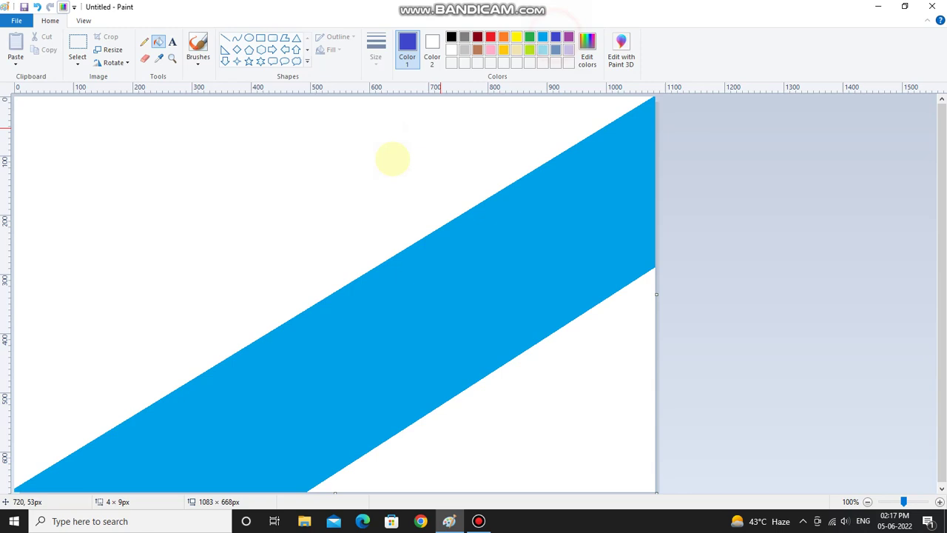
pyautogui.click(207, 138)
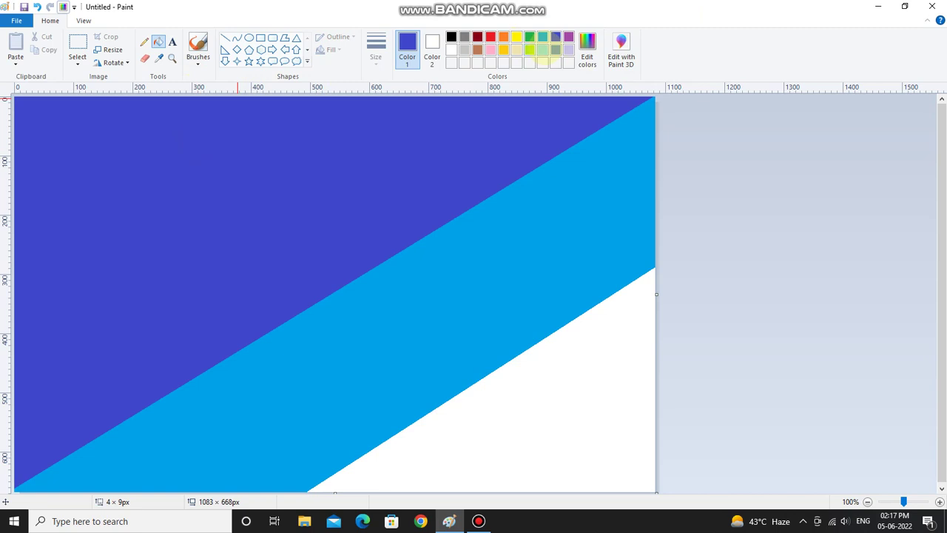
# - Draw a light turquoise diagonal in the white corner and fill the strip light blue
pyautogui.click(542, 50)
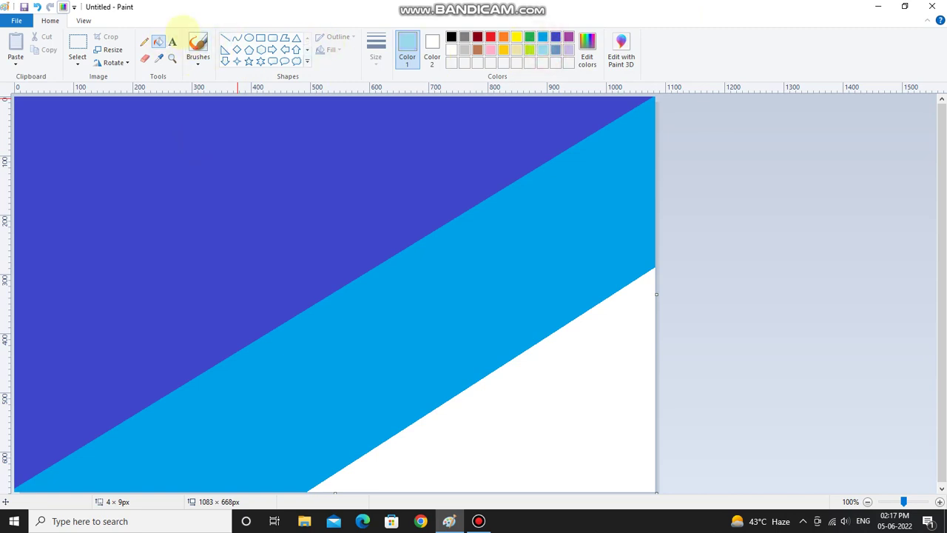
pyautogui.click(226, 37)
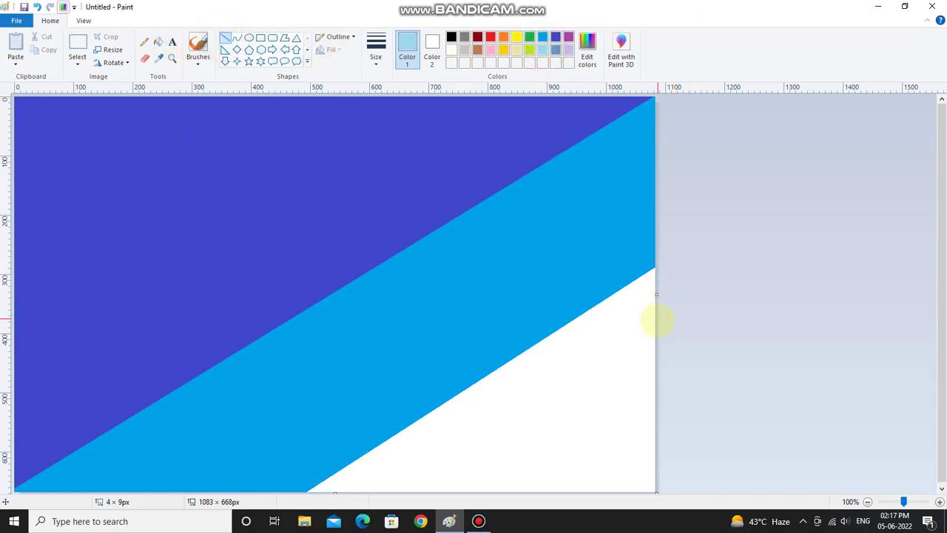
pyautogui.moveTo(655, 330)
pyautogui.mouseDown()
pyautogui.moveTo(321, 522)
pyautogui.moveTo(375, 521)
pyautogui.mouseUp()
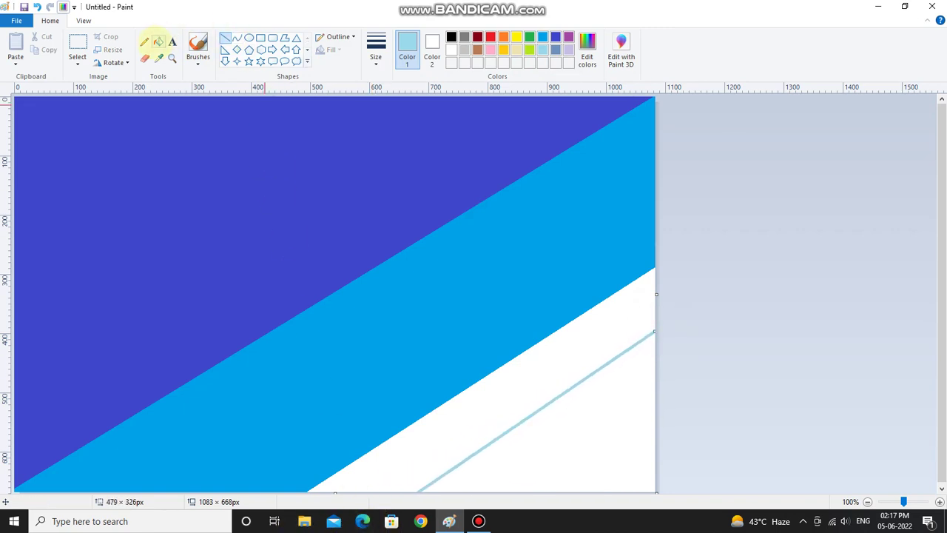
pyautogui.click(159, 42)
pyautogui.click(437, 423)
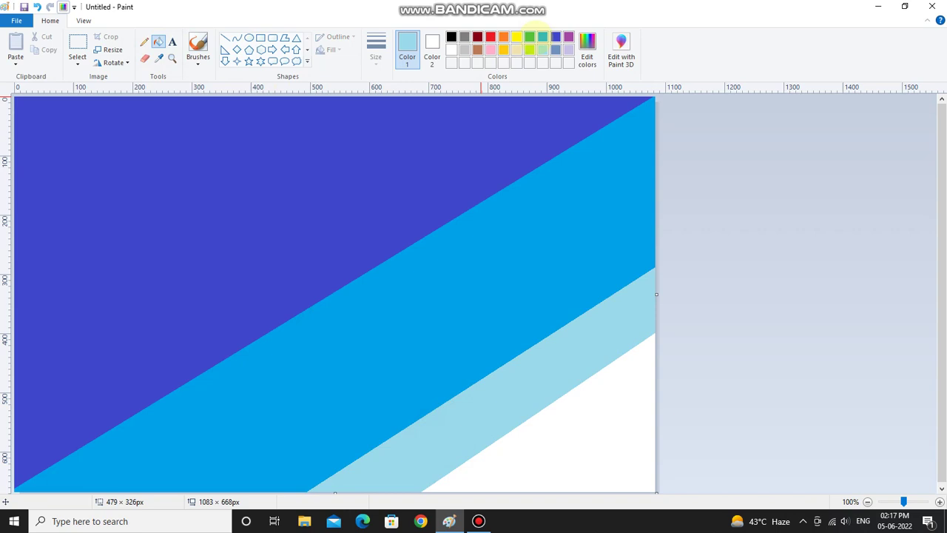
# - Darken indigo to a deep navy in the custom colour editor
pyautogui.click(554, 38)
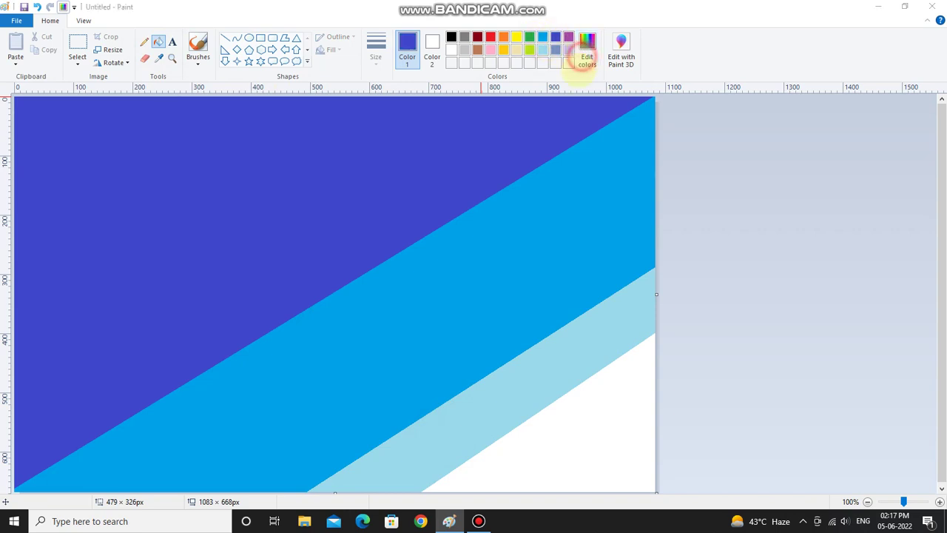
pyautogui.click(587, 52)
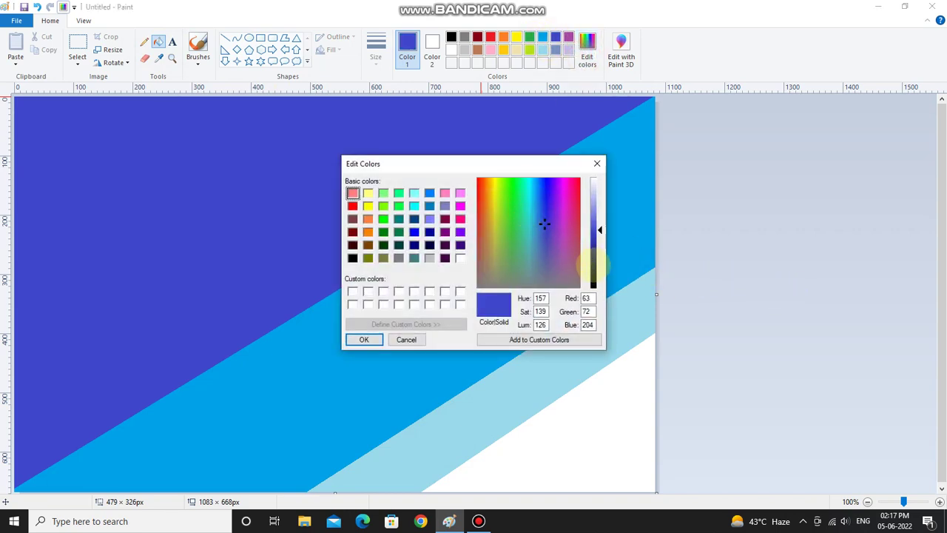
pyautogui.click(595, 267)
pyautogui.click(365, 340)
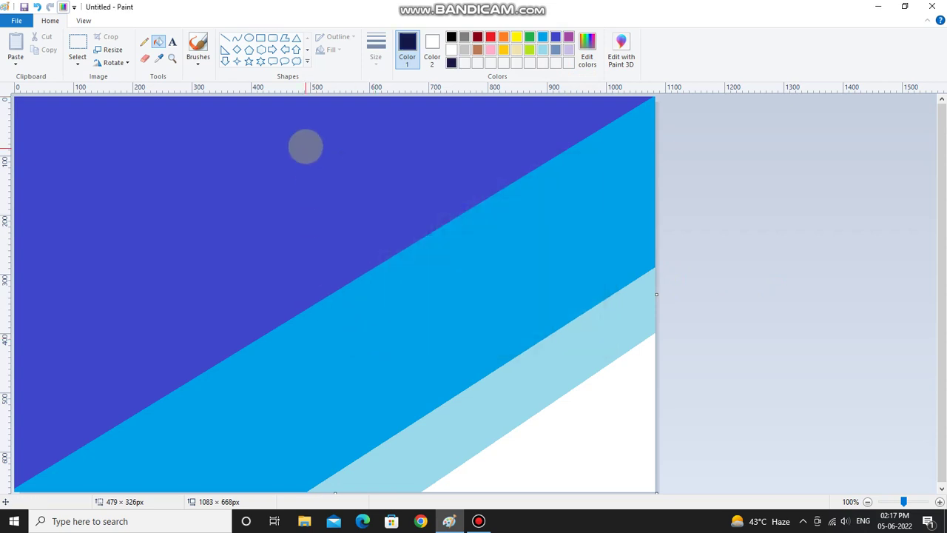
# - Draw a diagonal across the top-left corner and fill the area above it navy
pyautogui.click(228, 37)
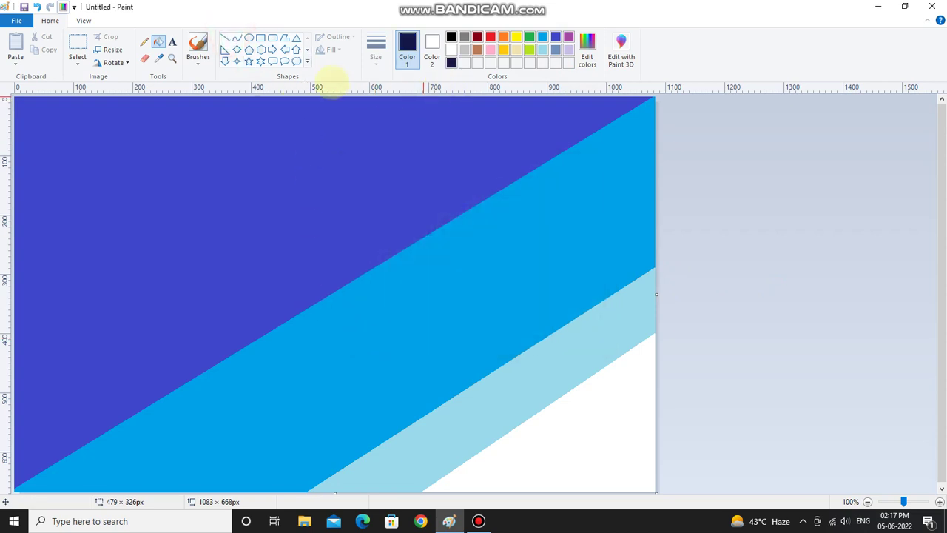
pyautogui.click(228, 37)
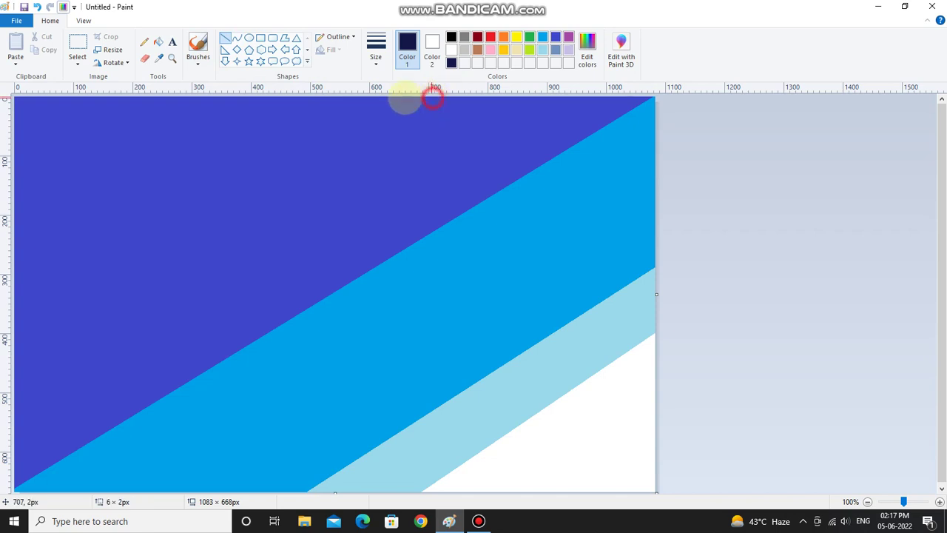
pyautogui.moveTo(432, 96); pyautogui.dragTo(6, 328)
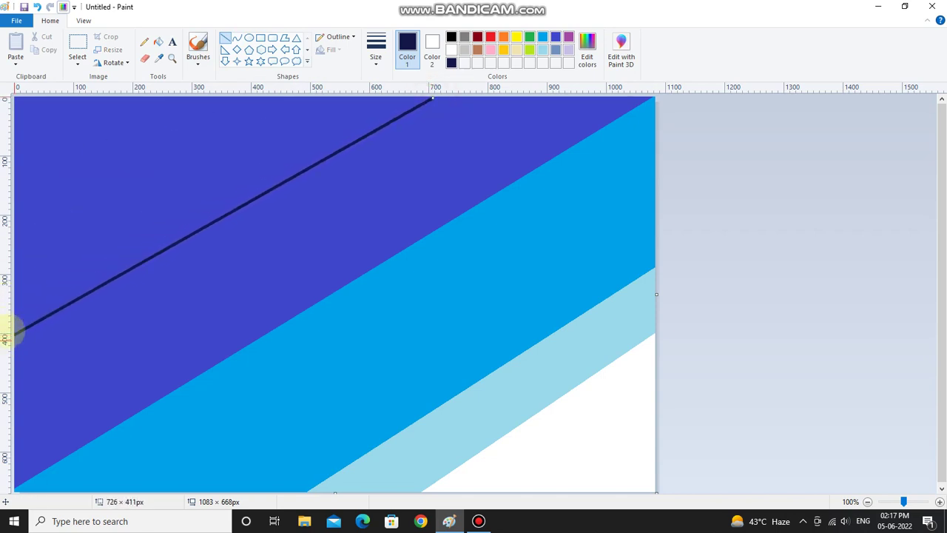
pyautogui.click(158, 42)
pyautogui.click(111, 138)
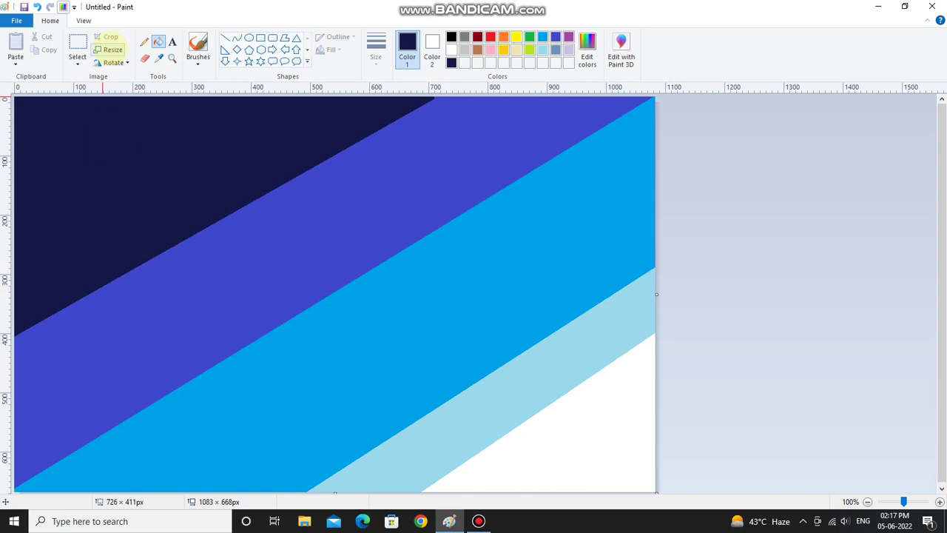
# - Squash the image to 1 pixel wide with aspect ratio unlocked
pyautogui.click(108, 49)
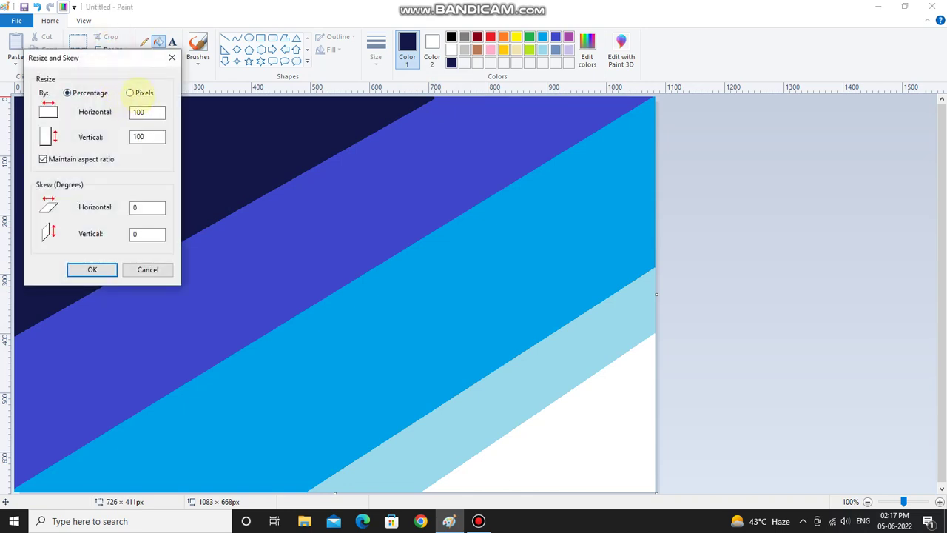
pyautogui.click(137, 92)
pyautogui.click(100, 159)
pyautogui.doubleClick(148, 112)
pyautogui.press('Return')
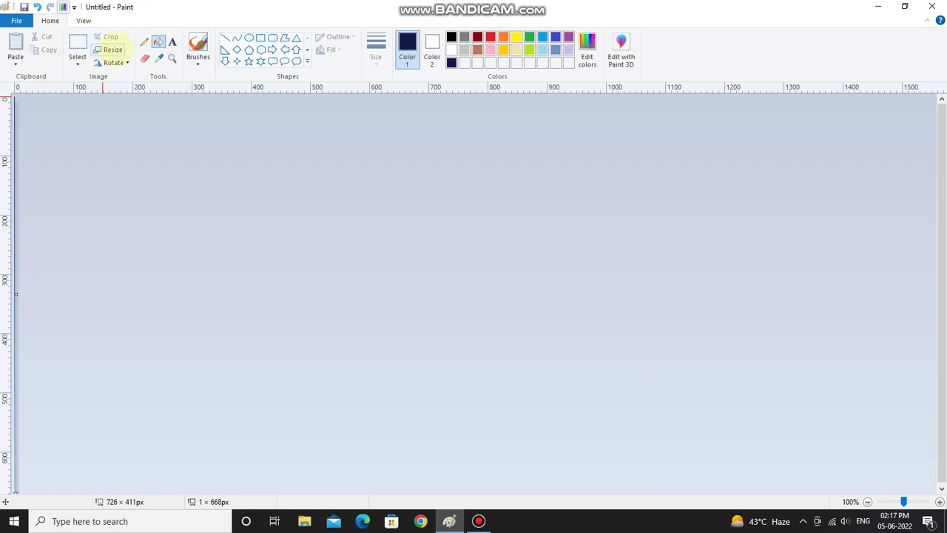
# - Stretch the image back to 1083 pixels wide, producing a smooth vertical gradient
pyautogui.click(111, 50)
pyautogui.click(143, 89)
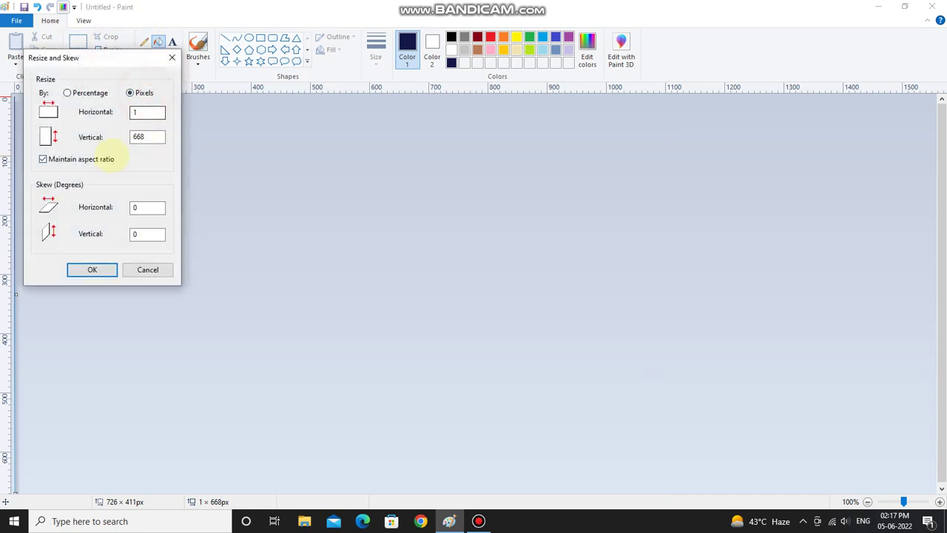
pyautogui.click(103, 159)
pyautogui.click(148, 111)
pyautogui.click(158, 111)
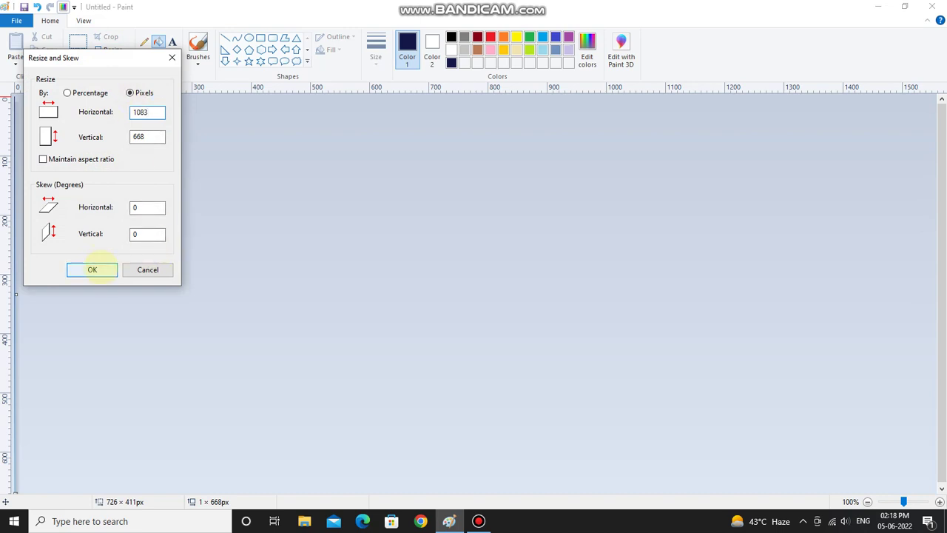
pyautogui.click(91, 269)
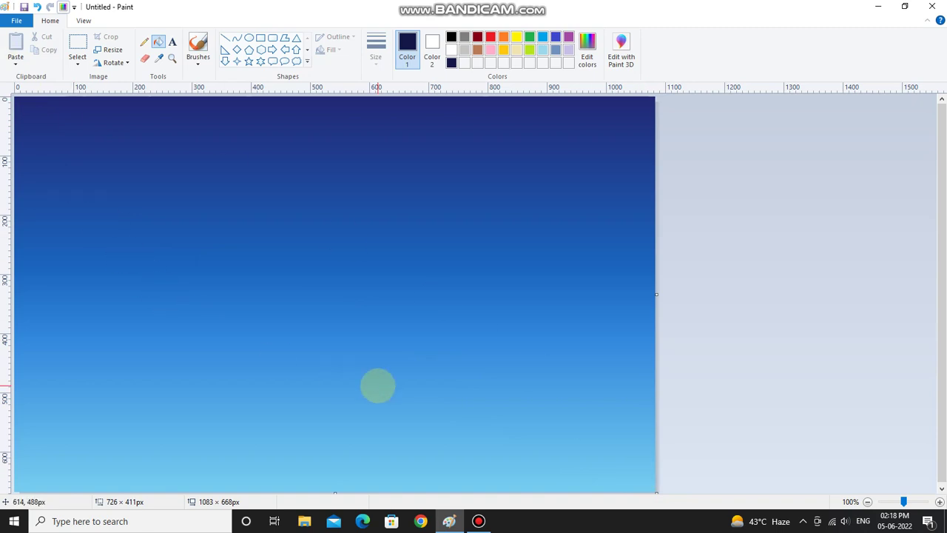
# - Select all and resize the gradient into a roughly 486 × 479 square near the canvas centre
pyautogui.hotkey('ctrl', 'a')
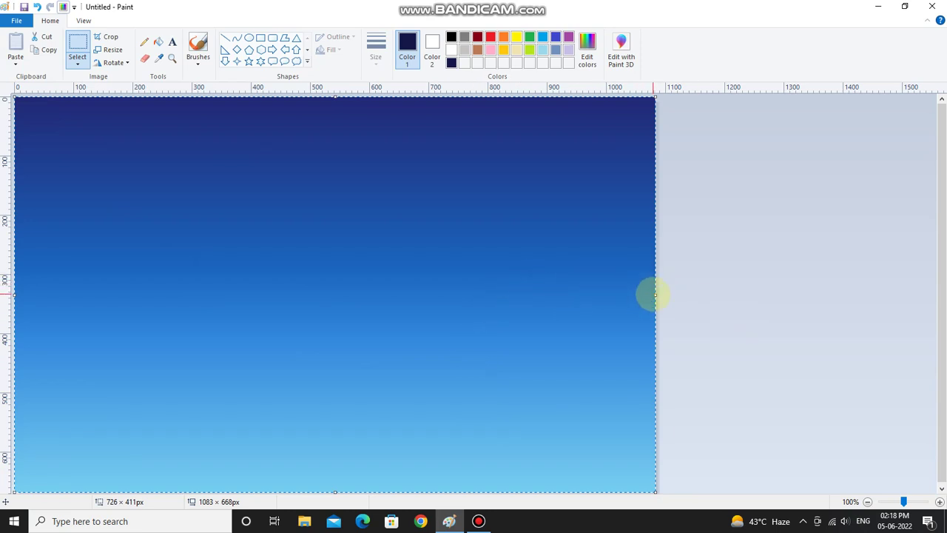
pyautogui.moveTo(654, 295); pyautogui.dragTo(358, 380)
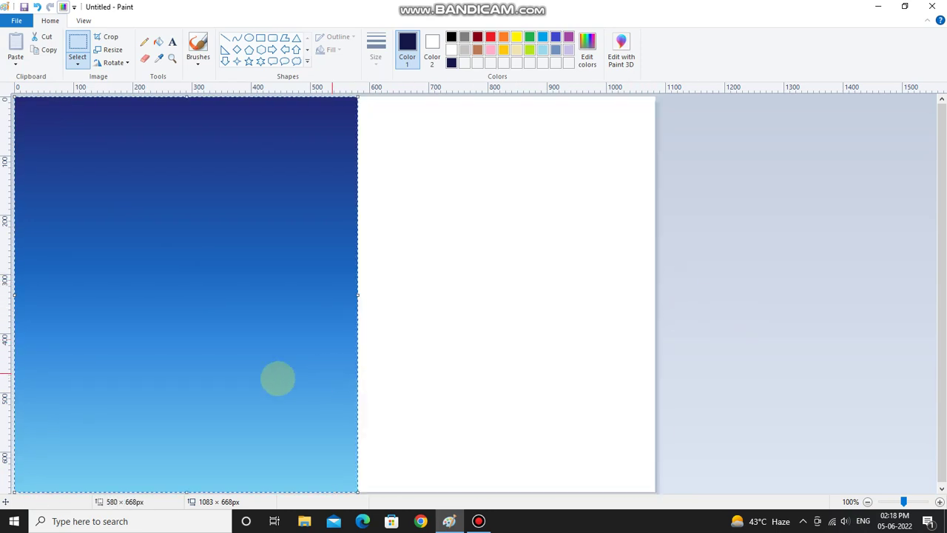
pyautogui.moveTo(14, 294); pyautogui.dragTo(173, 346)
pyautogui.moveTo(265, 97); pyautogui.dragTo(278, 320)
pyautogui.moveTo(300, 366); pyautogui.dragTo(321, 180)
pyautogui.moveTo(378, 309); pyautogui.dragTo(481, 419)
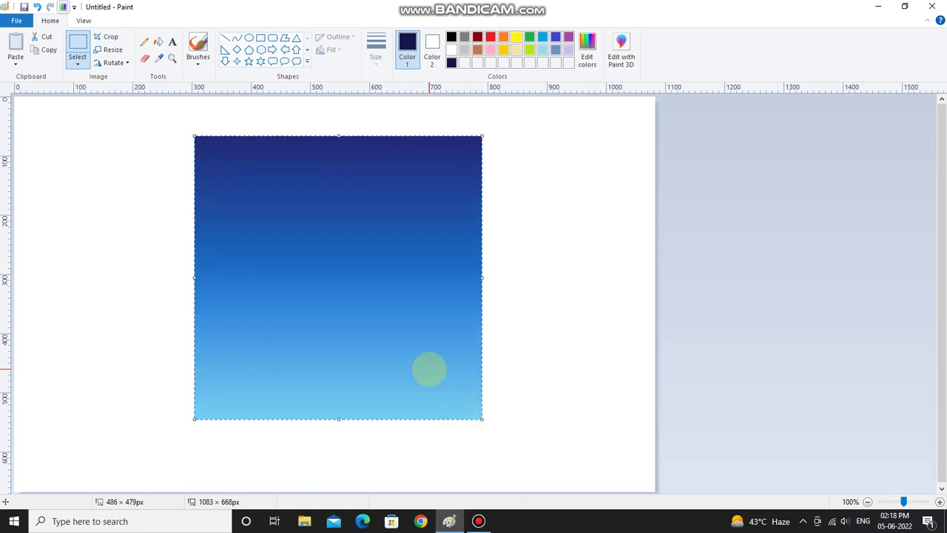
pyautogui.moveTo(429, 368); pyautogui.dragTo(414, 370)
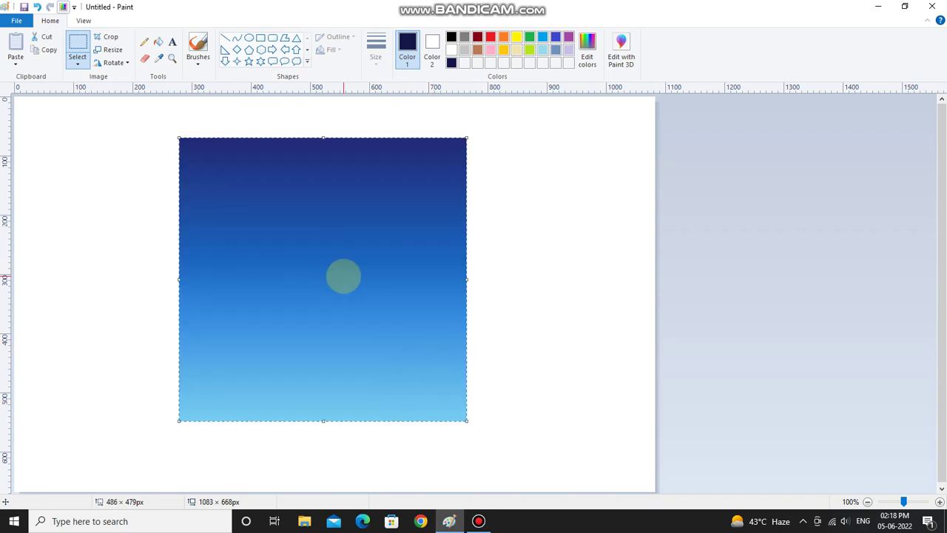
# - Rotate the gradient square 90° right so it runs sky blue left to navy right
pyautogui.rightClick(343, 277)
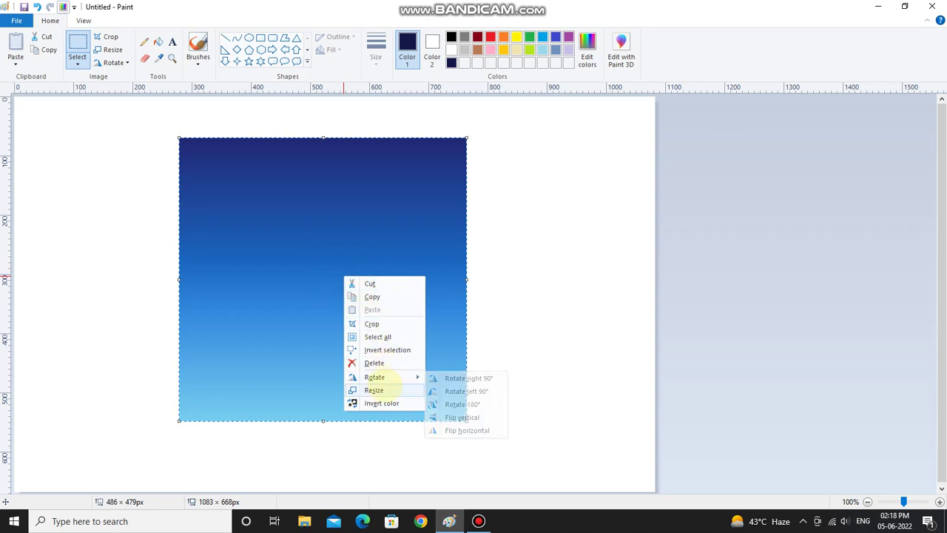
pyautogui.moveTo(403, 375)
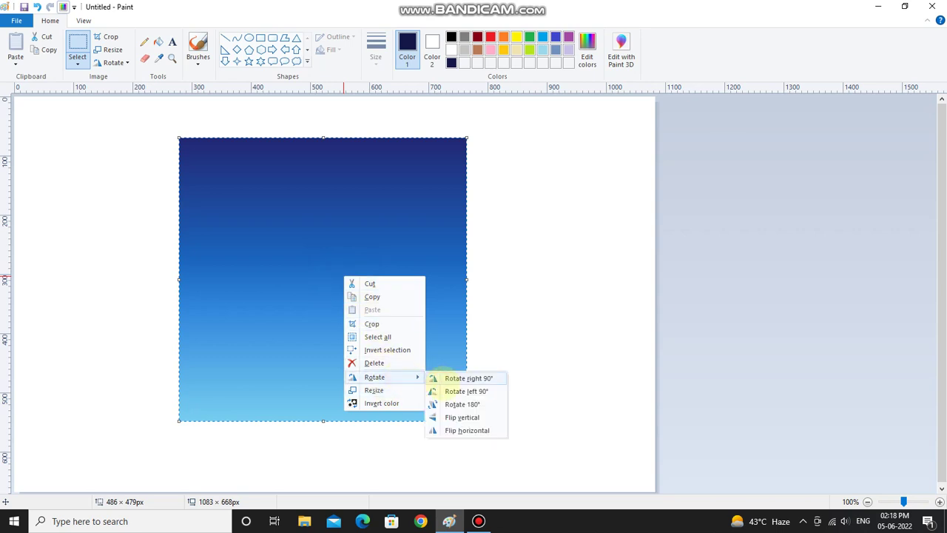
pyautogui.click(442, 381)
pyautogui.rightClick(394, 350)
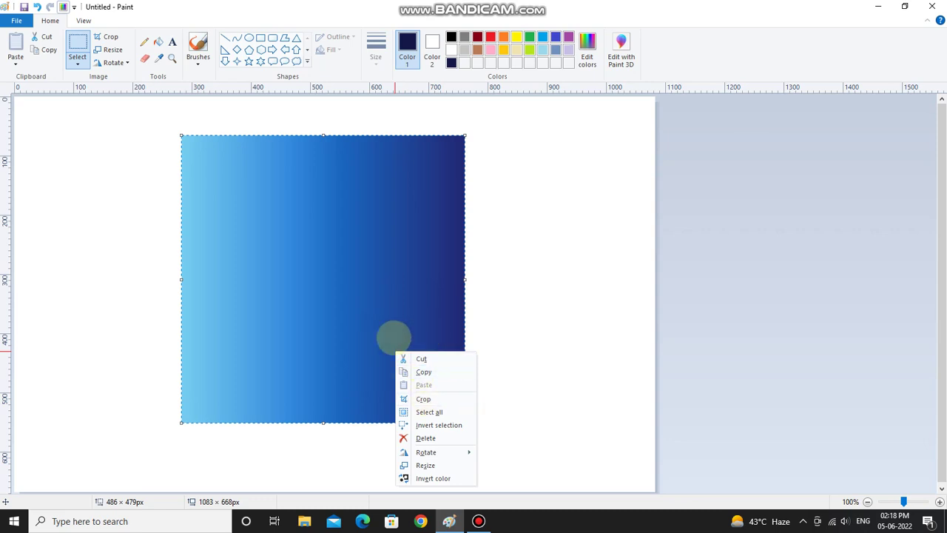
pyautogui.moveTo(433, 451)
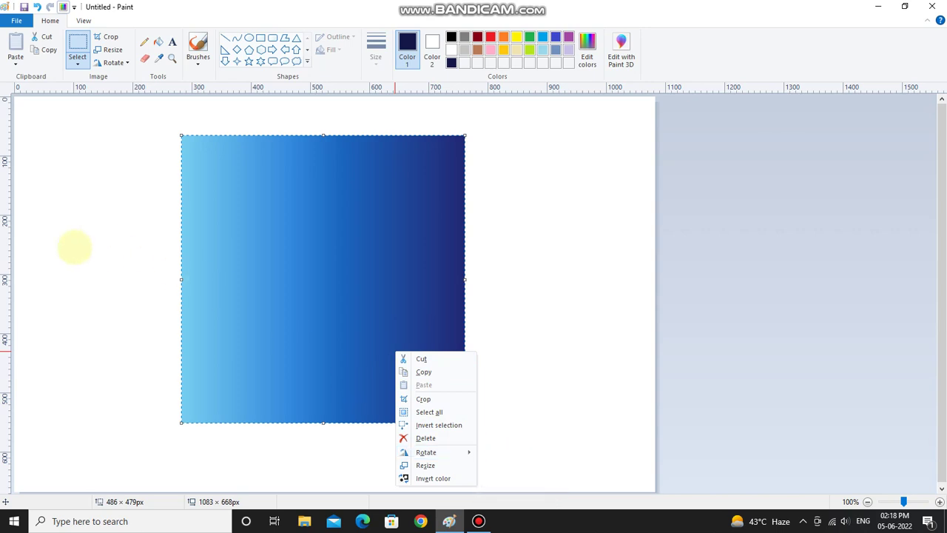
pyautogui.click(75, 247)
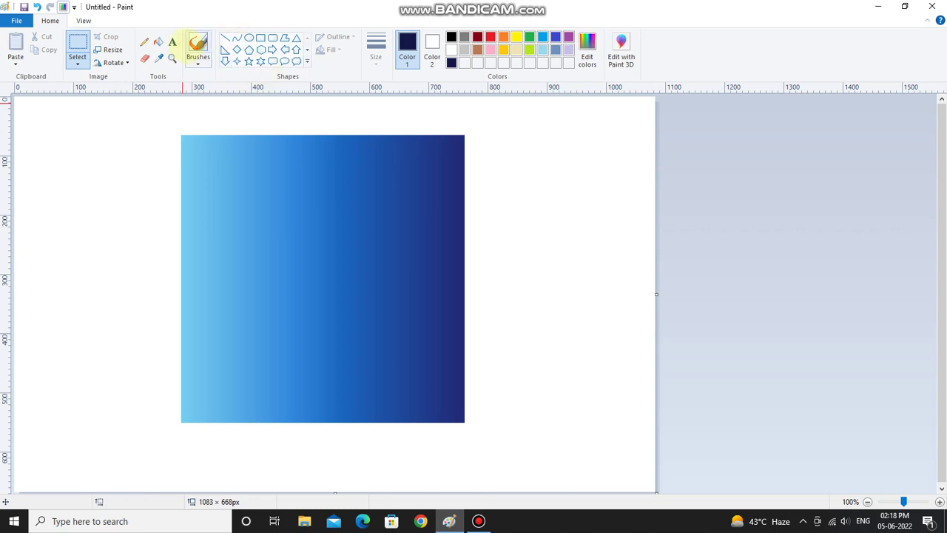
# - Draw a large text box over the gradient with white colour and Calibri size 165
pyautogui.click(171, 42)
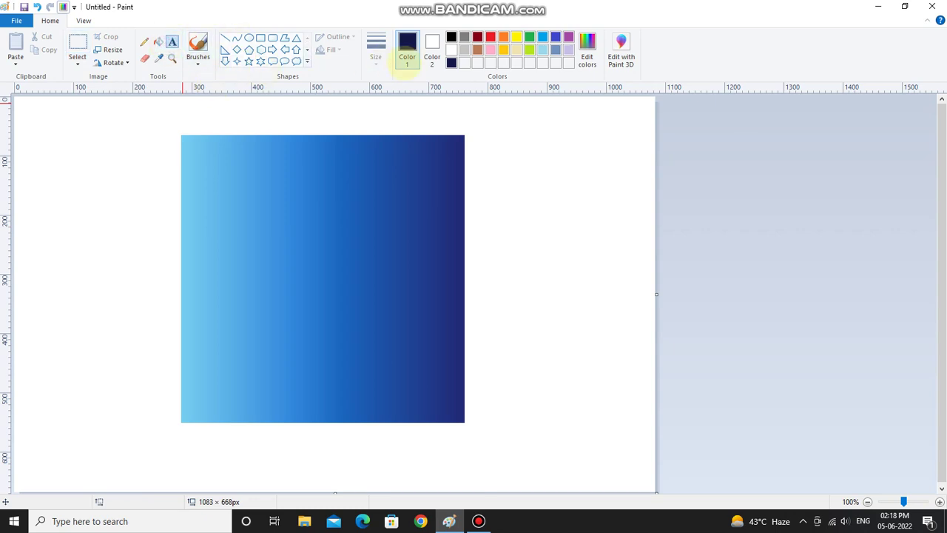
pyautogui.click(67, 153)
pyautogui.moveTo(67, 153); pyautogui.dragTo(360, 372)
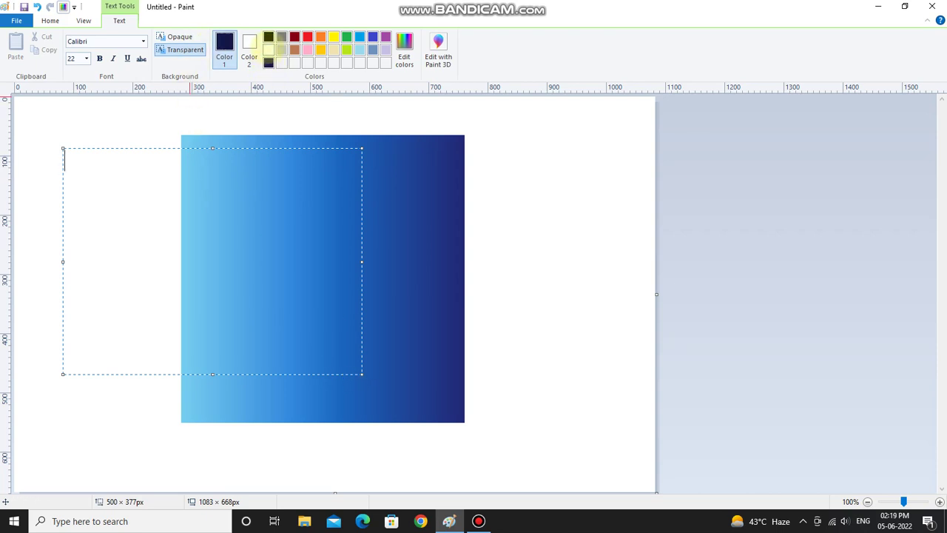
pyautogui.click(268, 50)
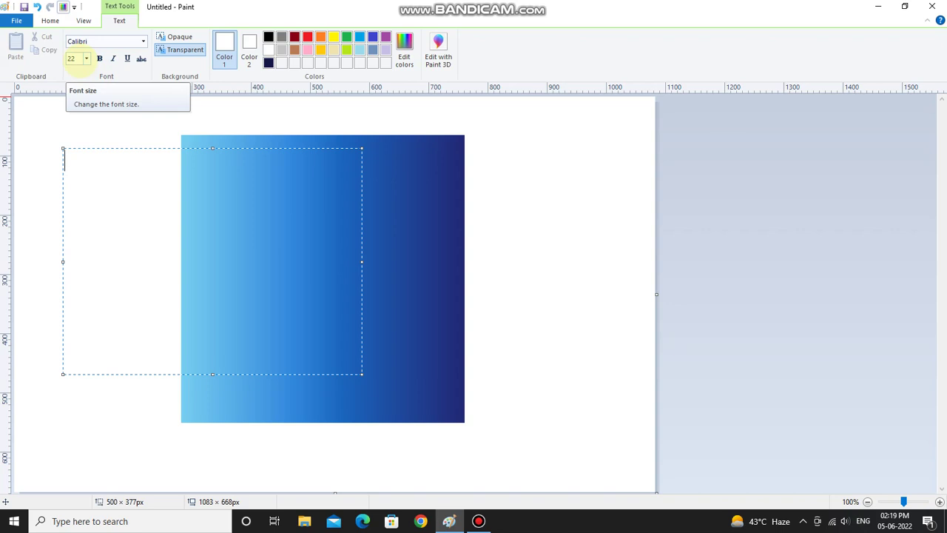
pyautogui.click(79, 58)
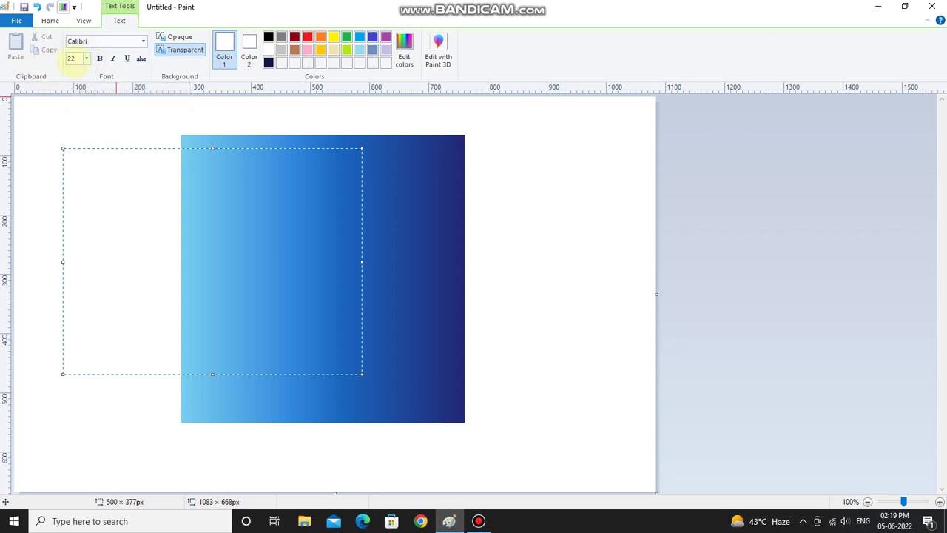
pyautogui.doubleClick(76, 59)
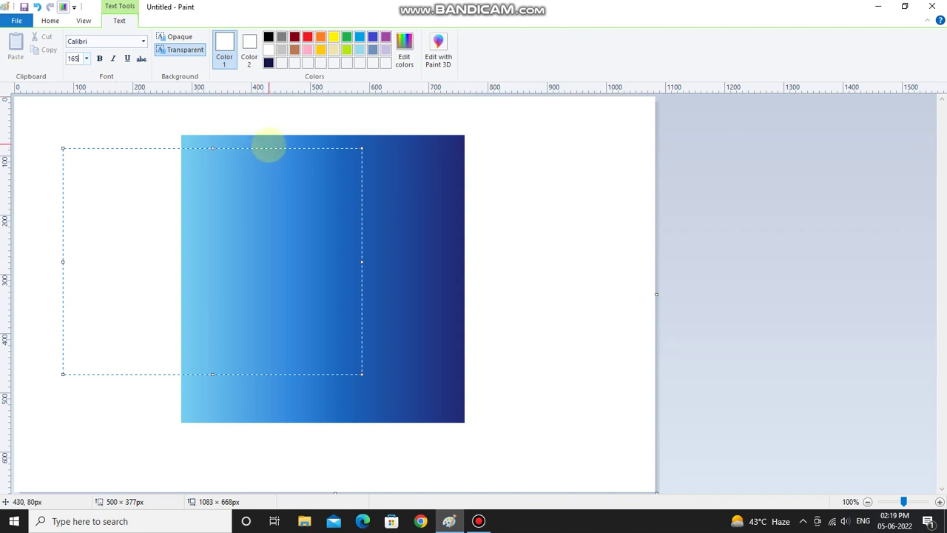
# - Type a white 'f', position it over the square, commit it, then undo it
pyautogui.moveTo(270, 146); pyautogui.dragTo(506, 215)
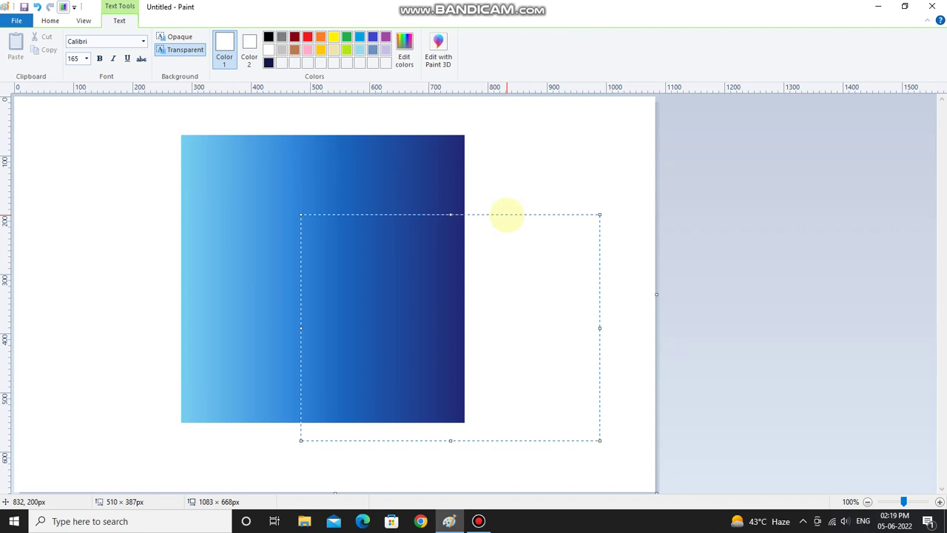
pyautogui.write('f')
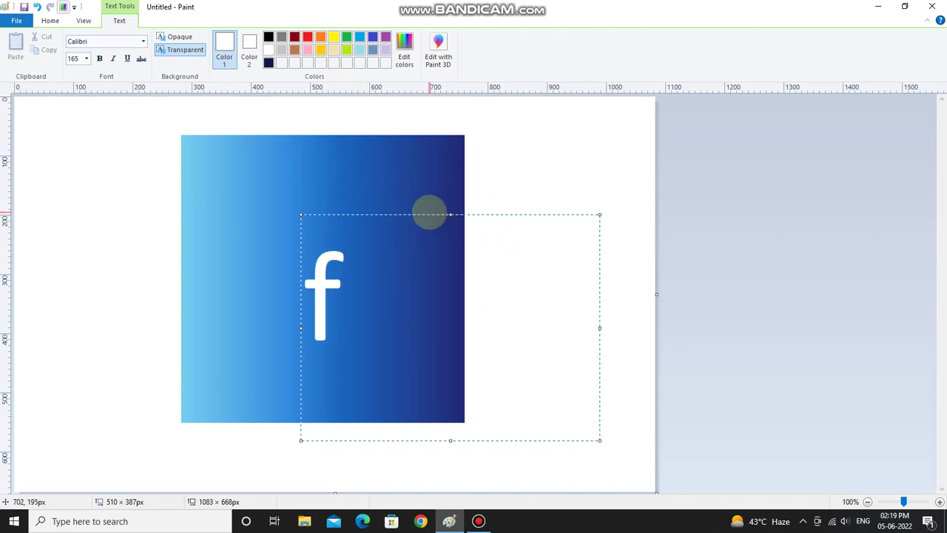
pyautogui.moveTo(423, 215); pyautogui.dragTo(484, 294)
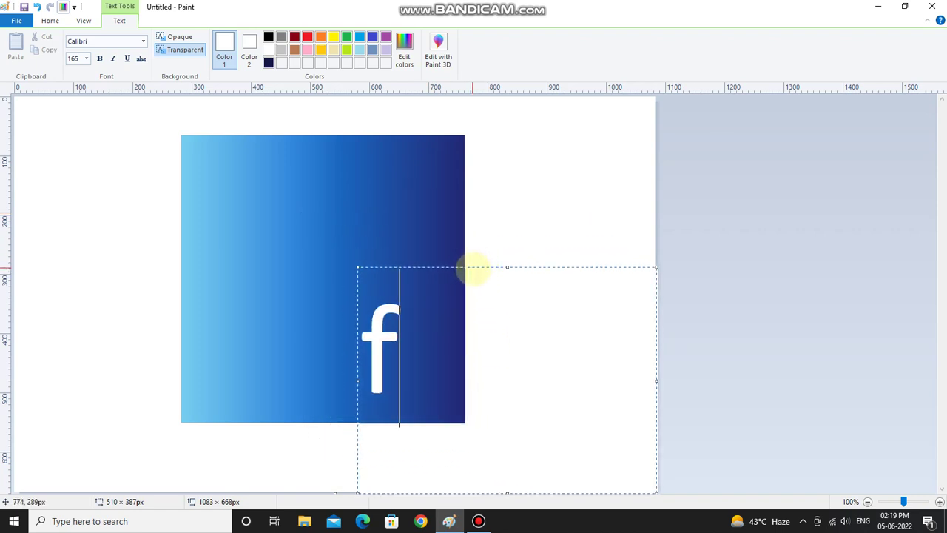
pyautogui.moveTo(466, 267); pyautogui.dragTo(393, 169)
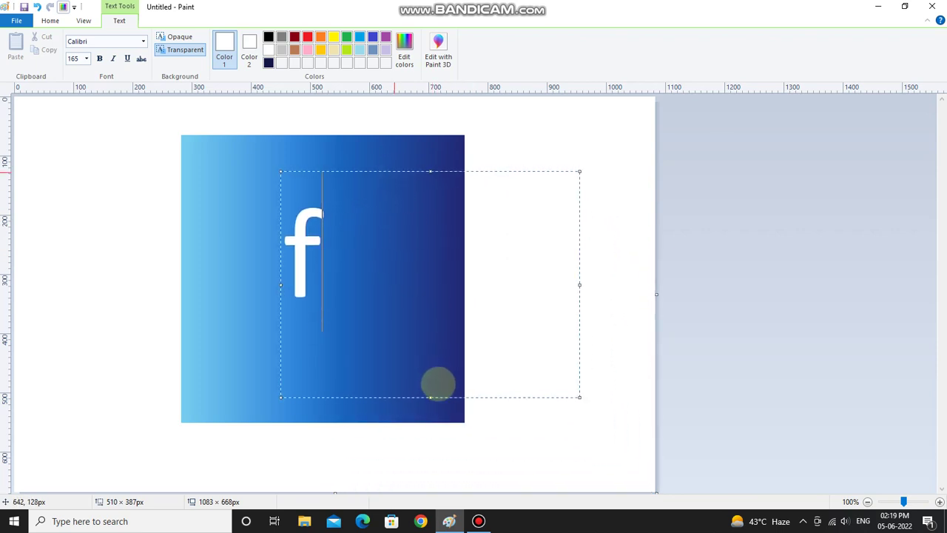
pyautogui.moveTo(430, 397); pyautogui.dragTo(419, 303)
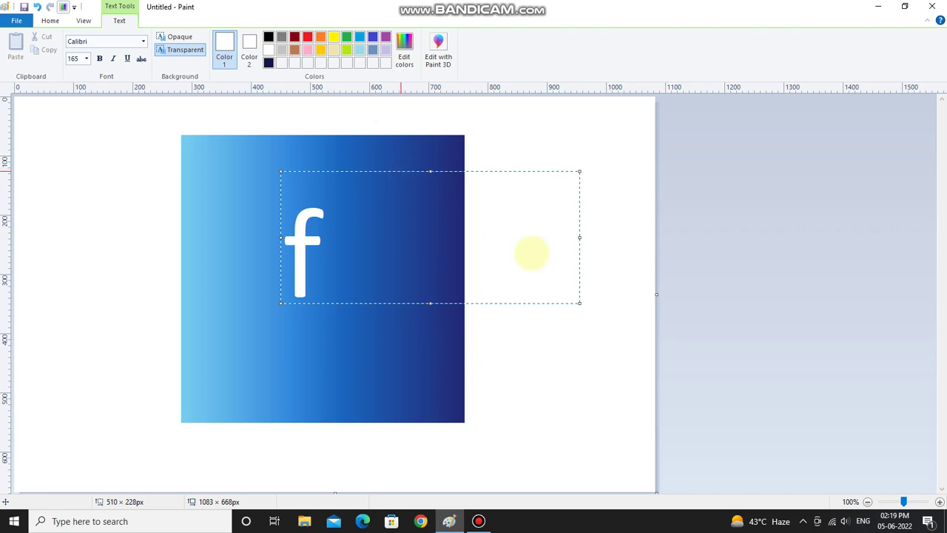
pyautogui.click(581, 236)
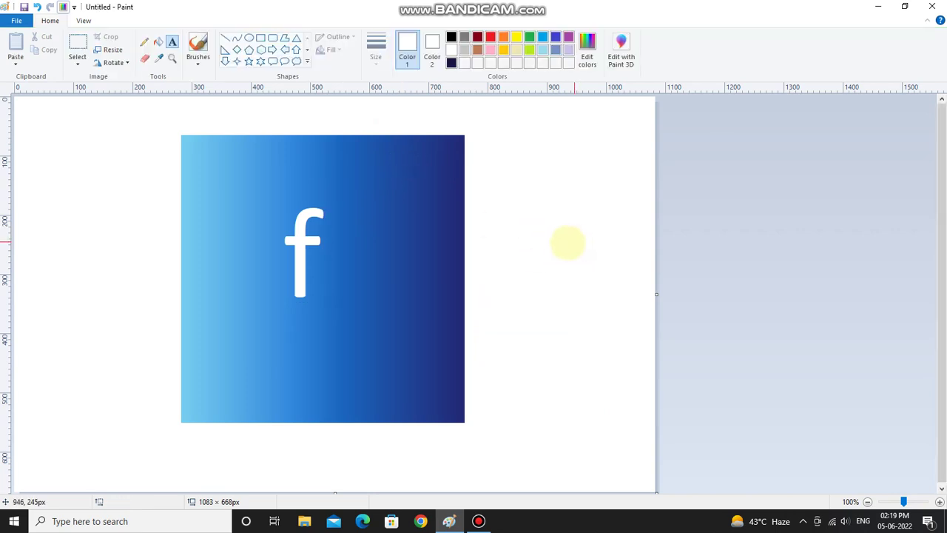
pyautogui.hotkey('ctrl', 'z')
# - Type 'f' again, move it to the square's lower right, and commit it
pyautogui.click(319, 243)
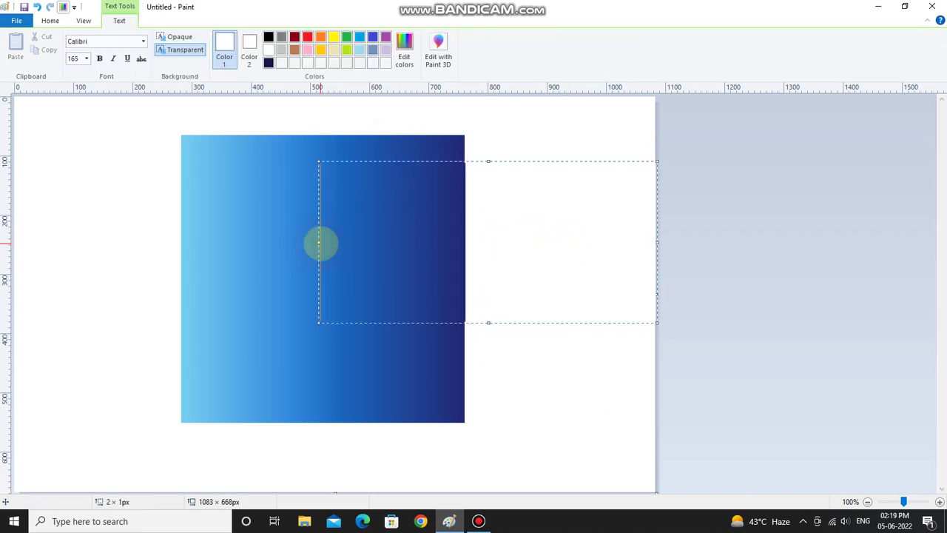
pyautogui.write('f')
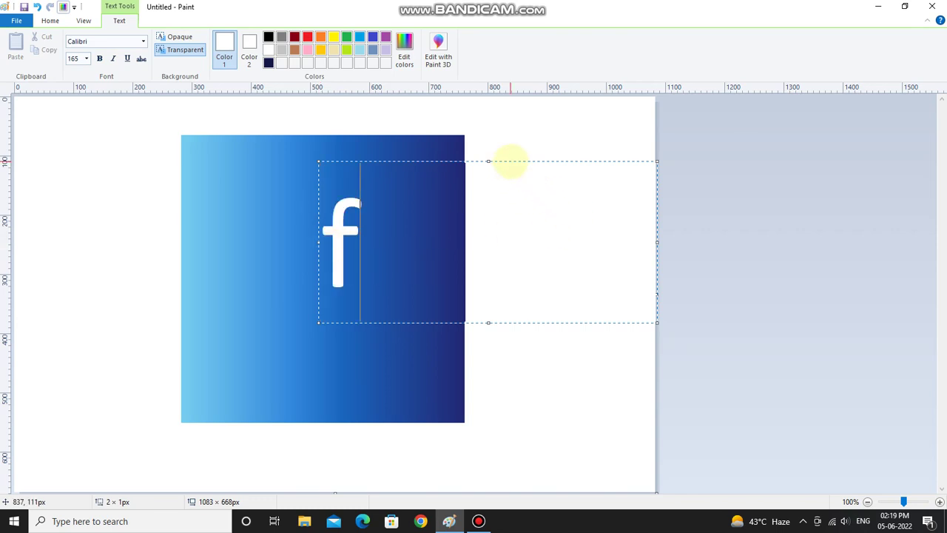
pyautogui.moveTo(511, 161); pyautogui.dragTo(510, 293)
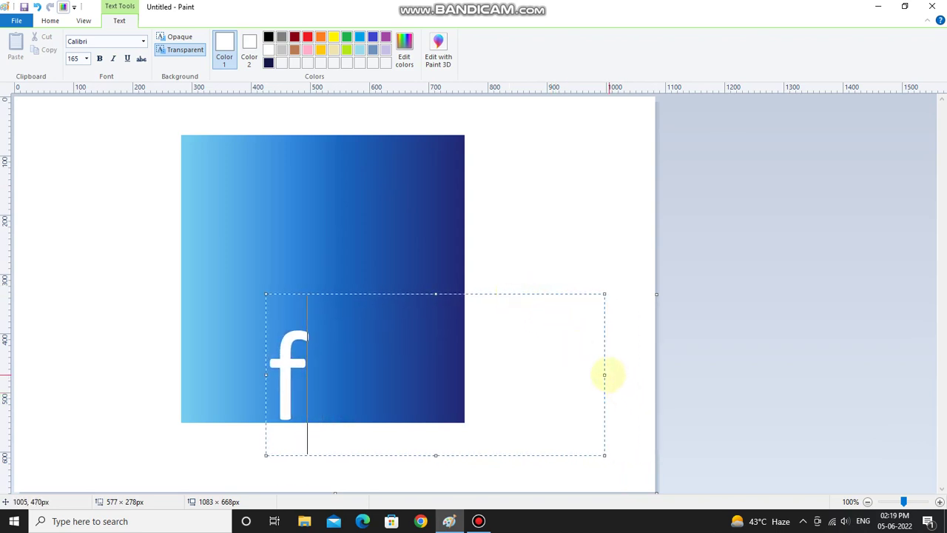
pyautogui.moveTo(604, 375); pyautogui.dragTo(352, 338)
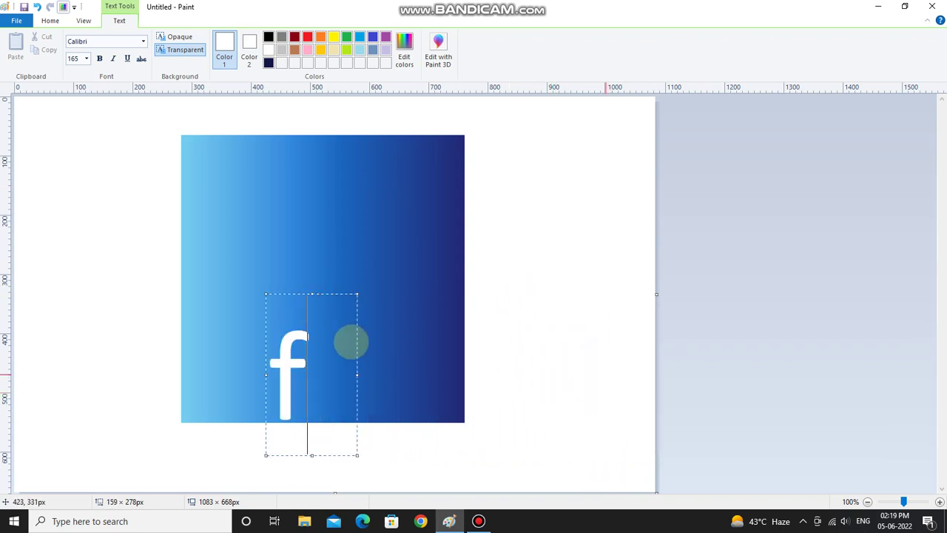
pyautogui.moveTo(322, 294); pyautogui.dragTo(422, 301)
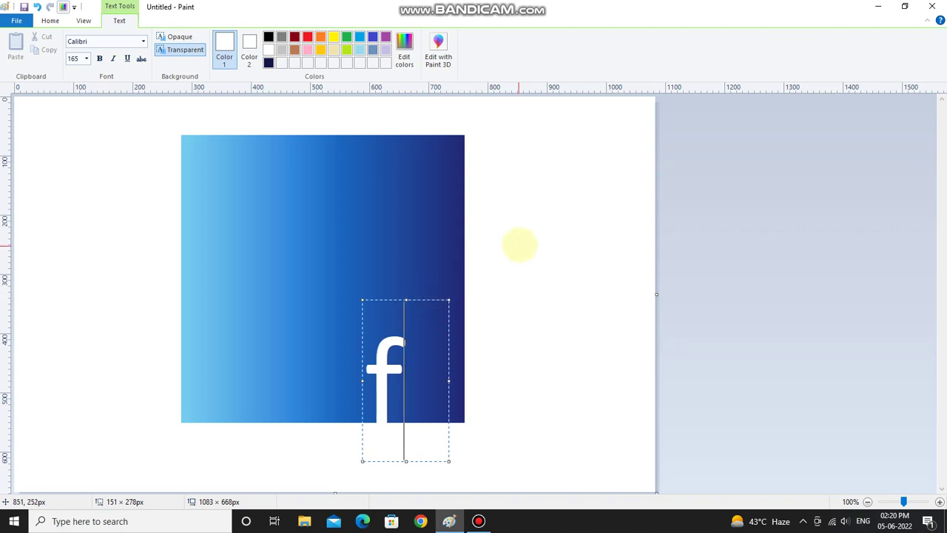
pyautogui.click(518, 245)
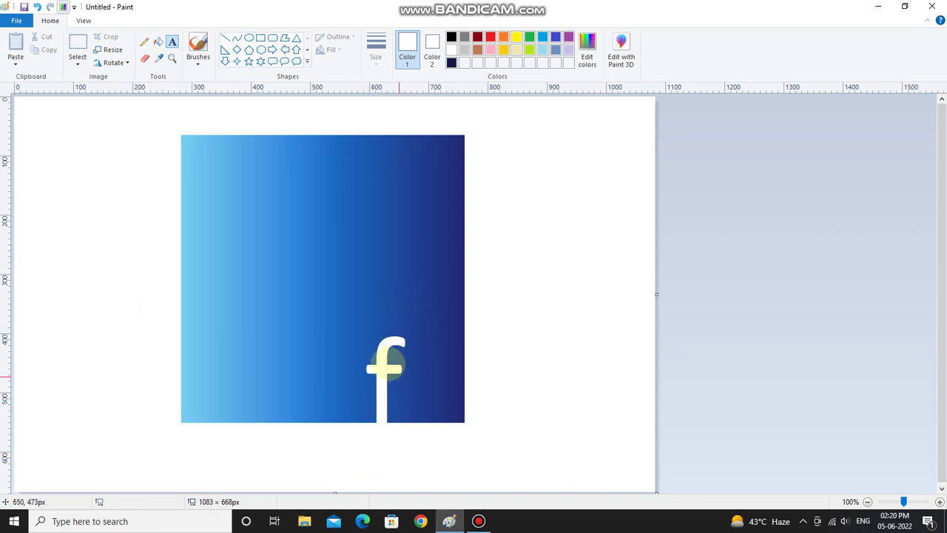
# - Undo the small f and start a size-355 text box near the top-left, typing 'f'
pyautogui.hotkey('ctrl', 'z')
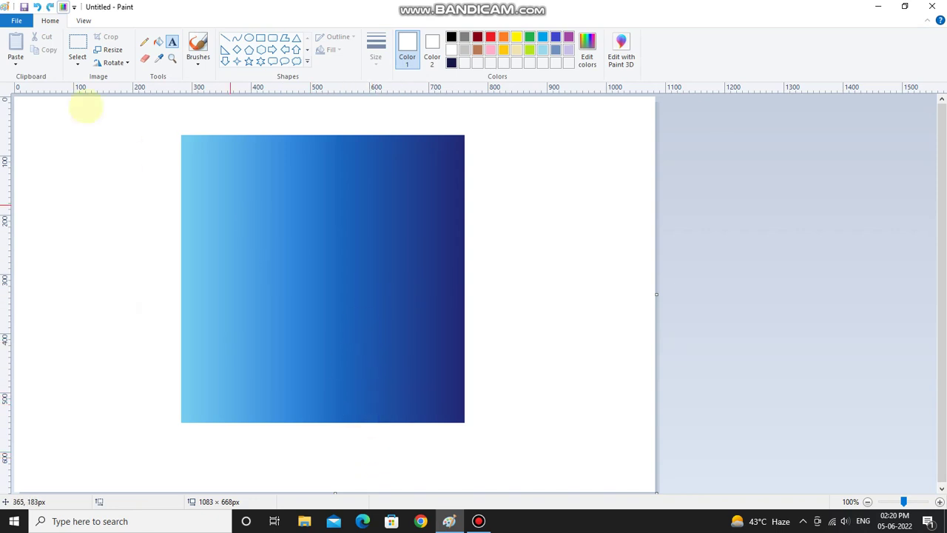
pyautogui.click(151, 142)
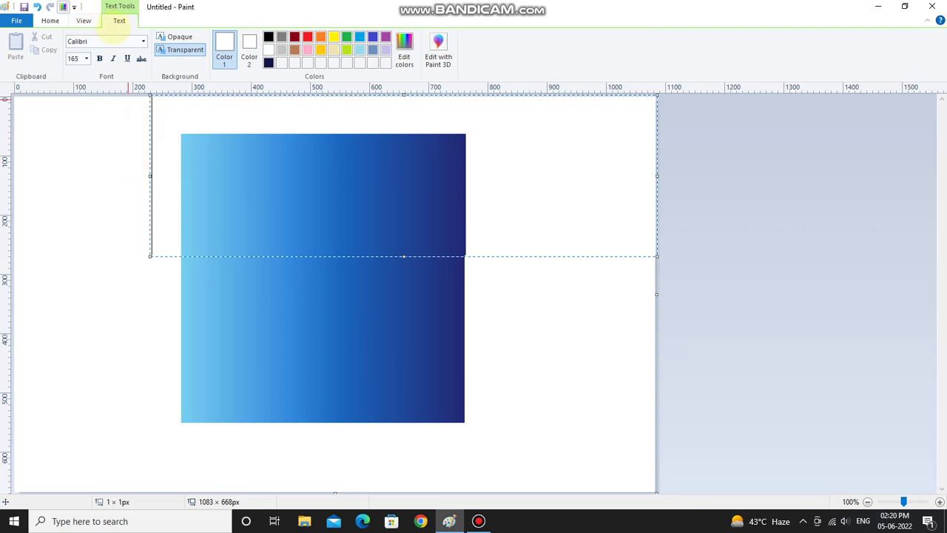
pyautogui.click(87, 59)
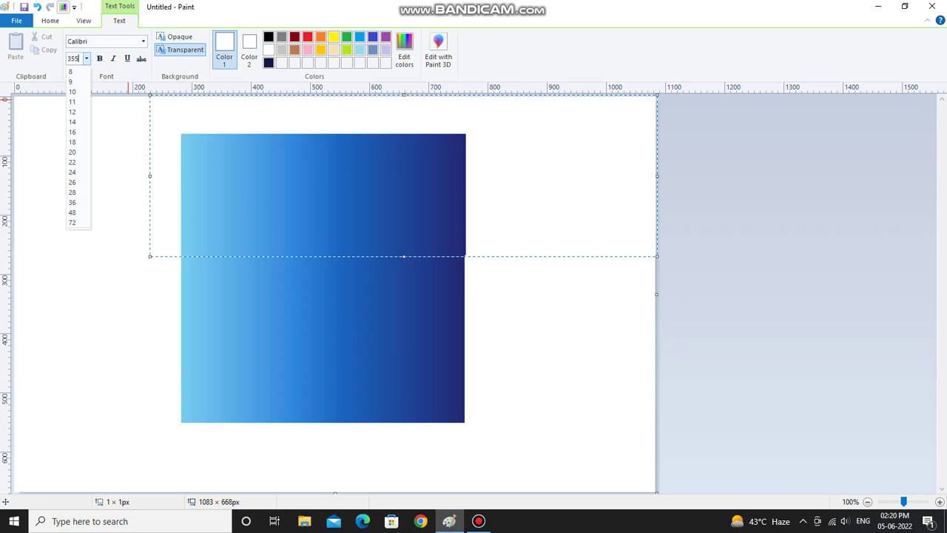
pyautogui.write('355')
pyautogui.click(268, 218)
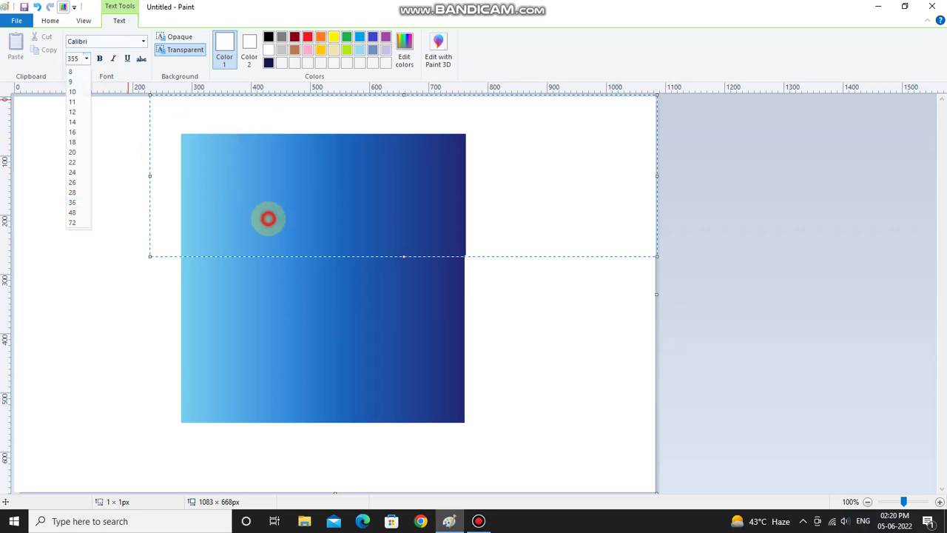
pyautogui.write('f')
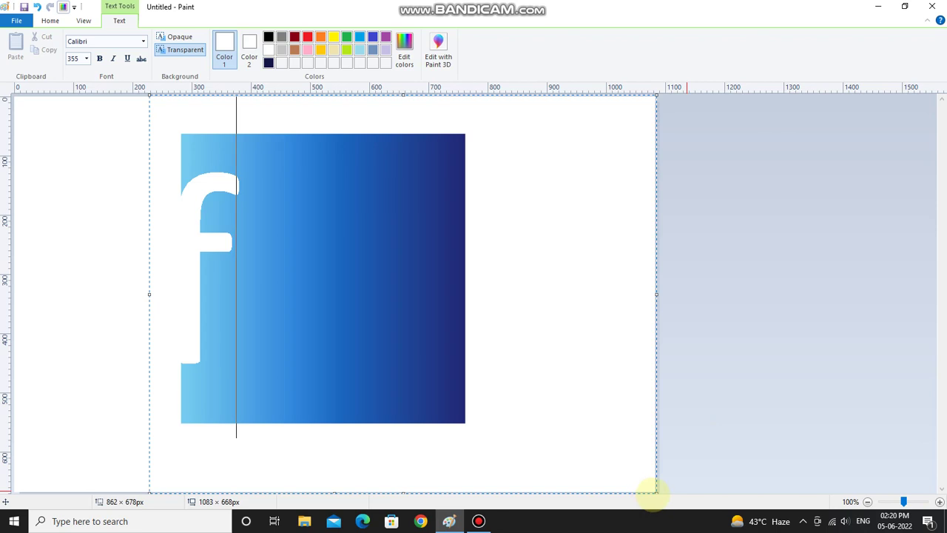
pyautogui.moveTo(656, 491); pyautogui.dragTo(655, 367)
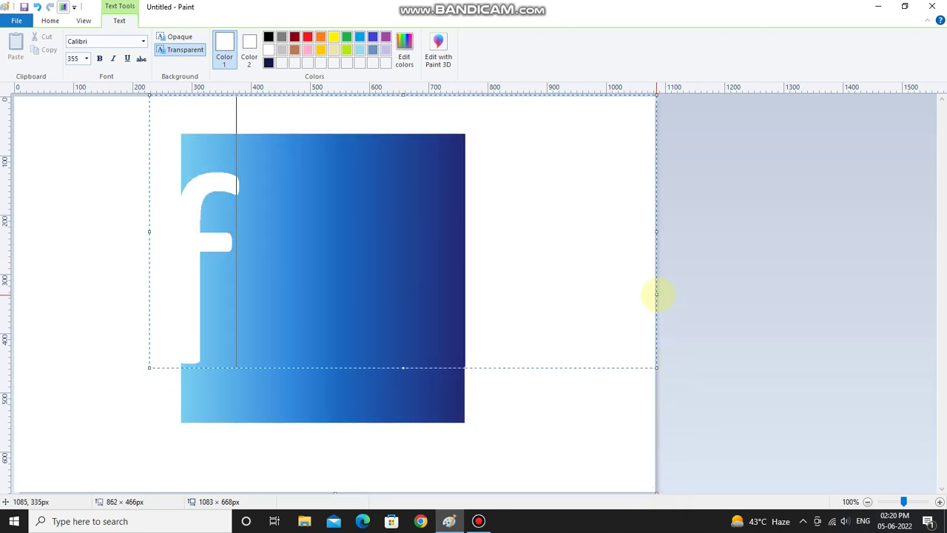
pyautogui.click(656, 294)
# - Resize the text box so the size-355 white 'f' sits on the square's lower right, then commit it
pyautogui.moveTo(655, 95); pyautogui.dragTo(424, 196)
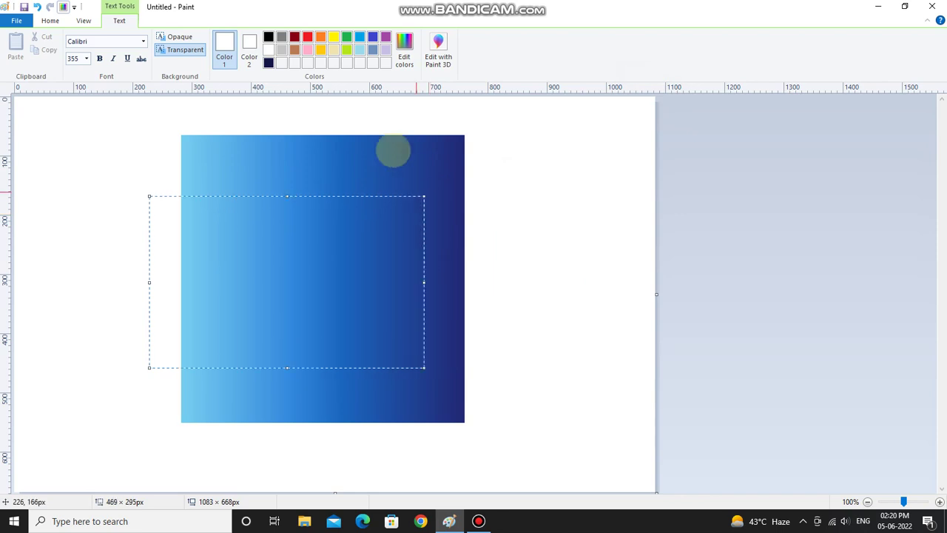
pyautogui.moveTo(393, 151); pyautogui.dragTo(404, 218)
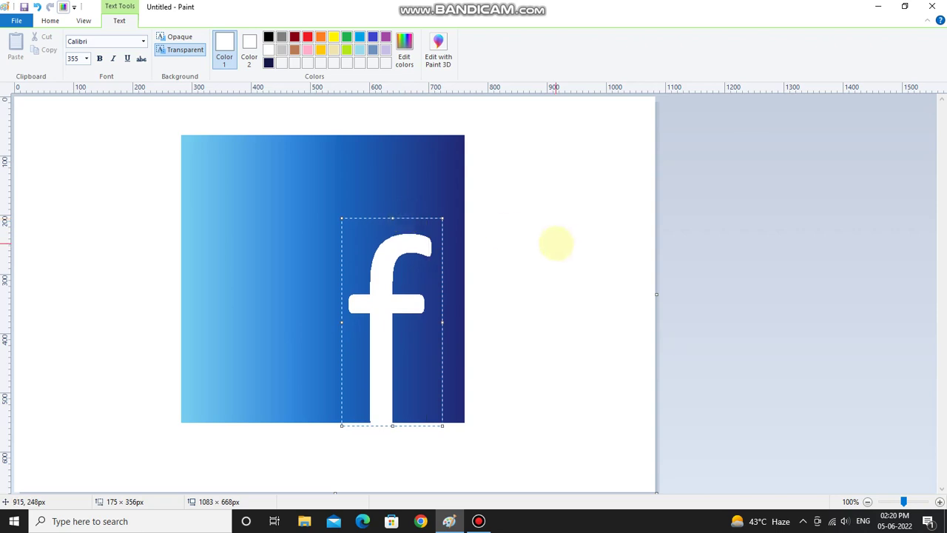
pyautogui.click(556, 244)
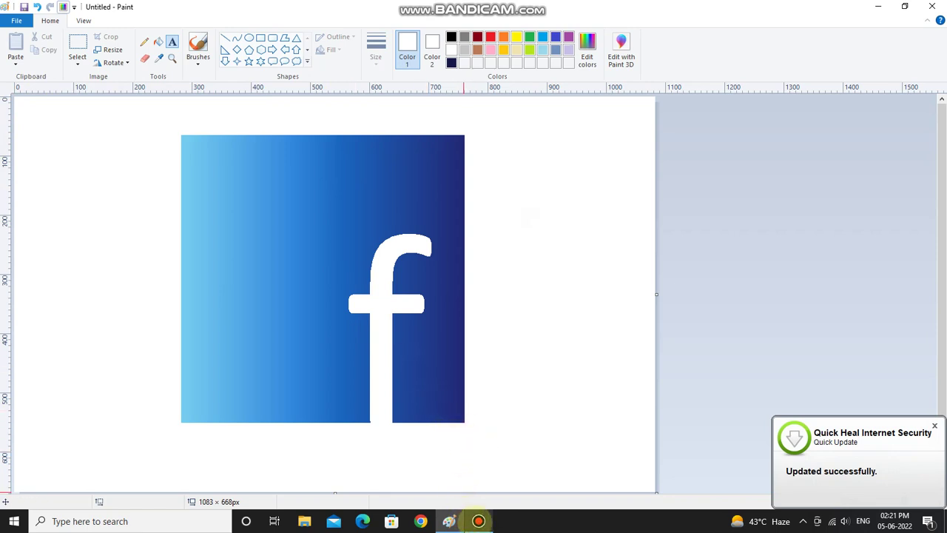
# - Dismiss the Quick Heal notification and move the Bandicam control bar fully onto the screen
pyautogui.click(478, 521)
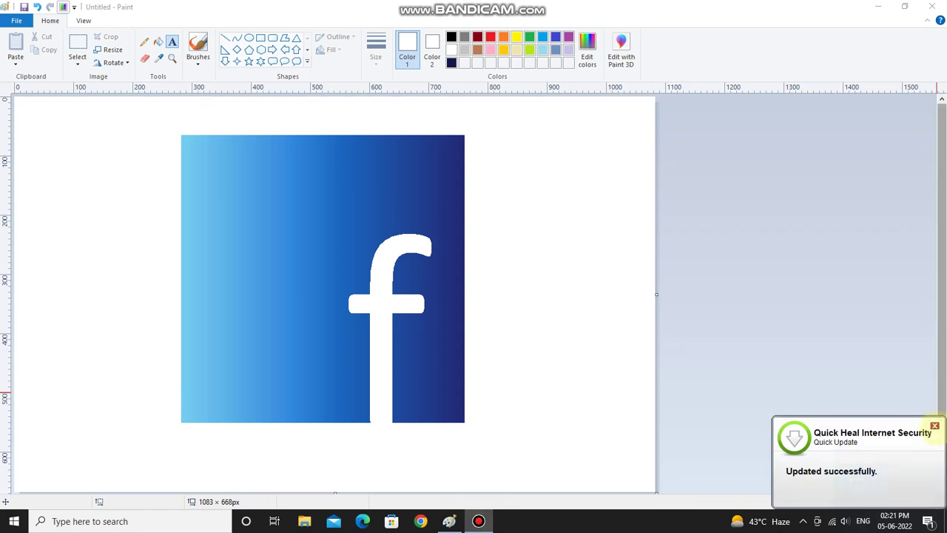
pyautogui.click(934, 426)
pyautogui.moveTo(935, 457); pyautogui.dragTo(723, 380)
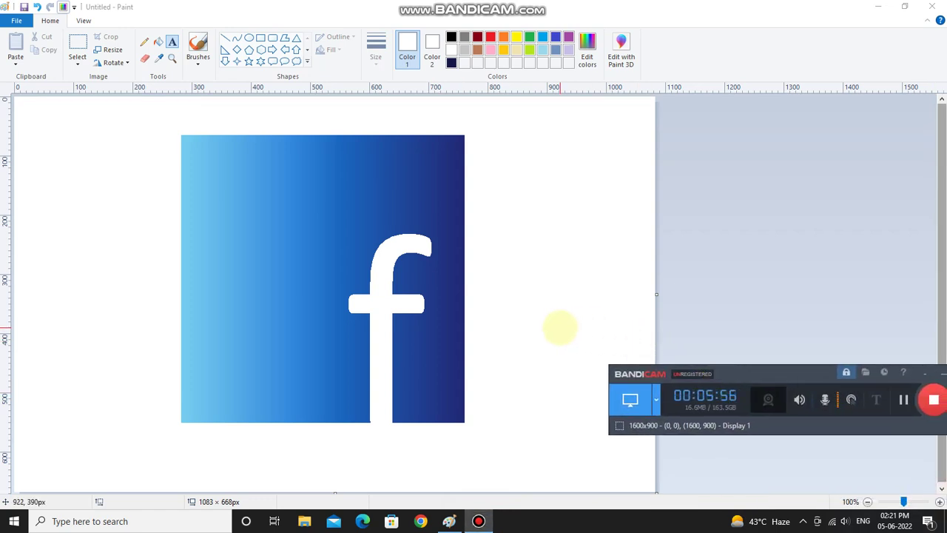